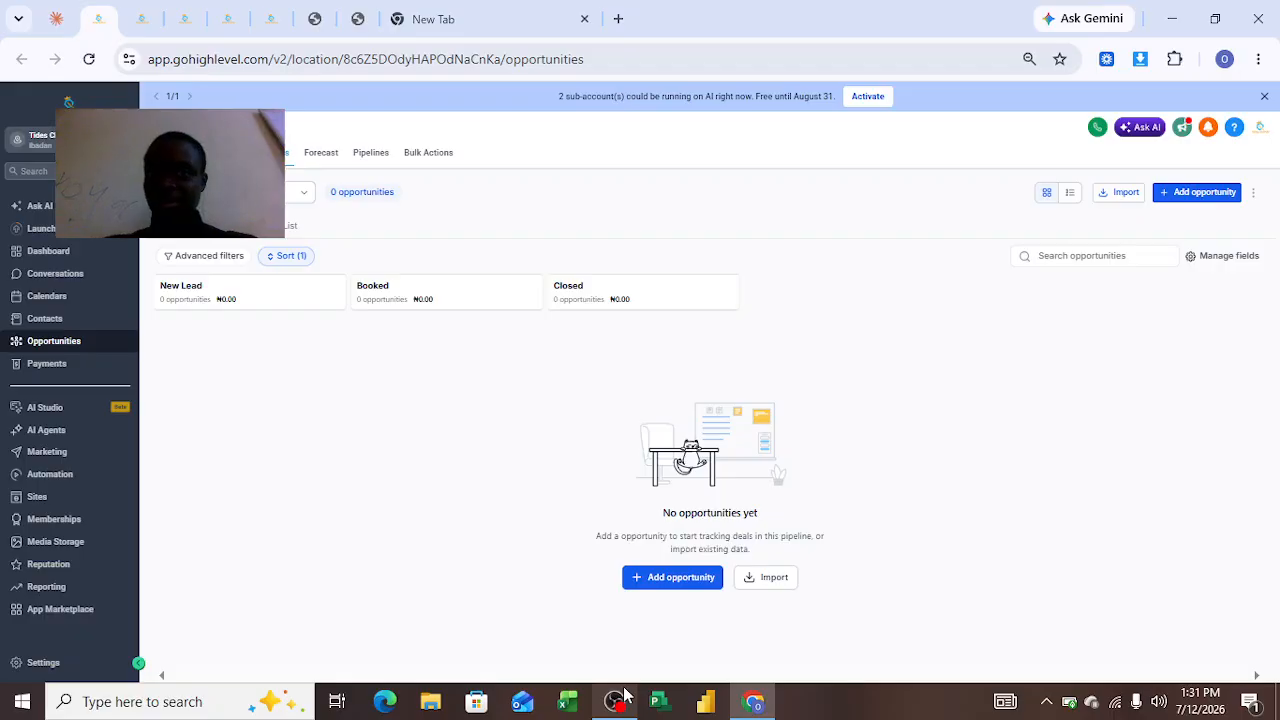
# Open the previewed landing page and scroll through its sections down to the counselling request form
pyautogui.click(320, 22)
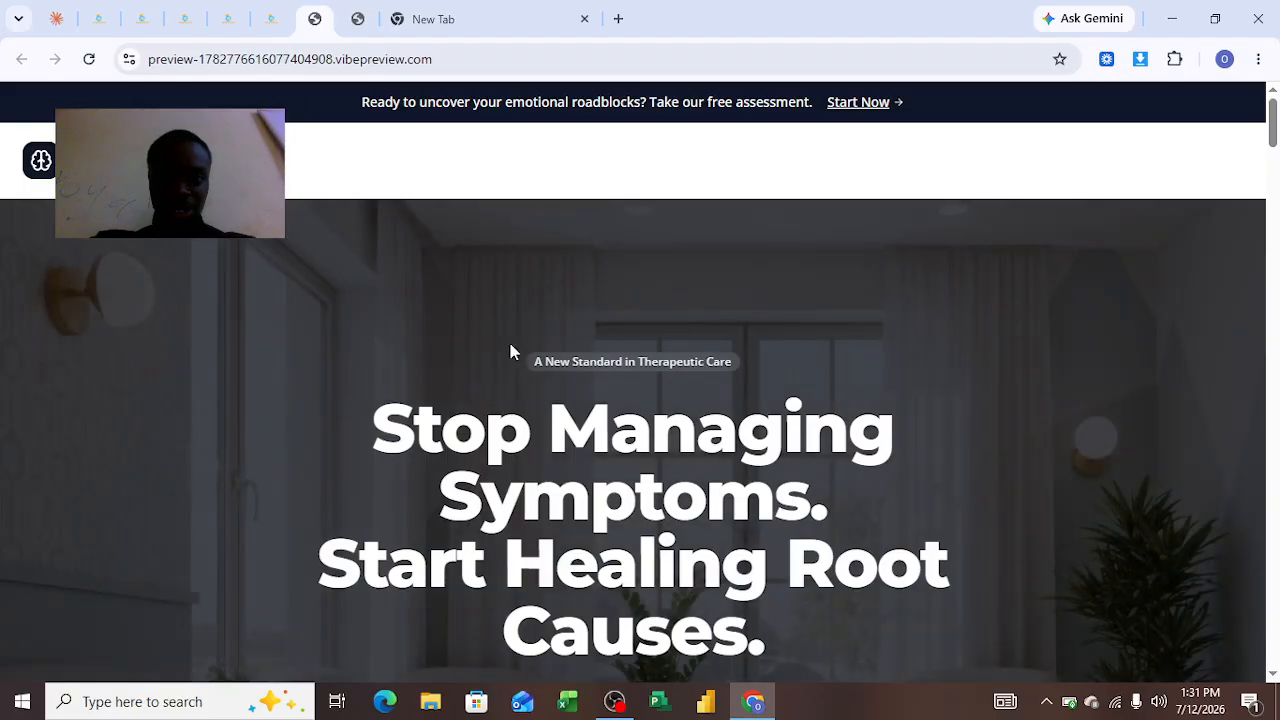
pyautogui.scroll(-10, 449, 243)
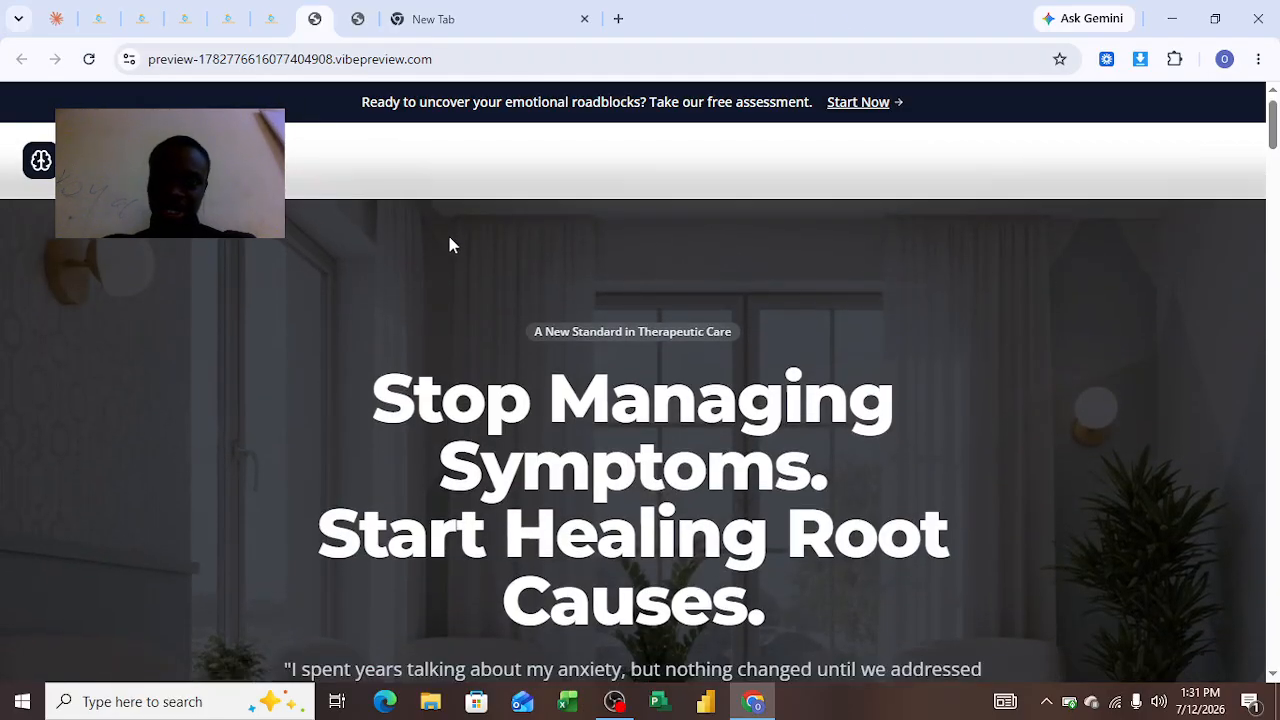
pyautogui.scroll(-8, 449, 243)
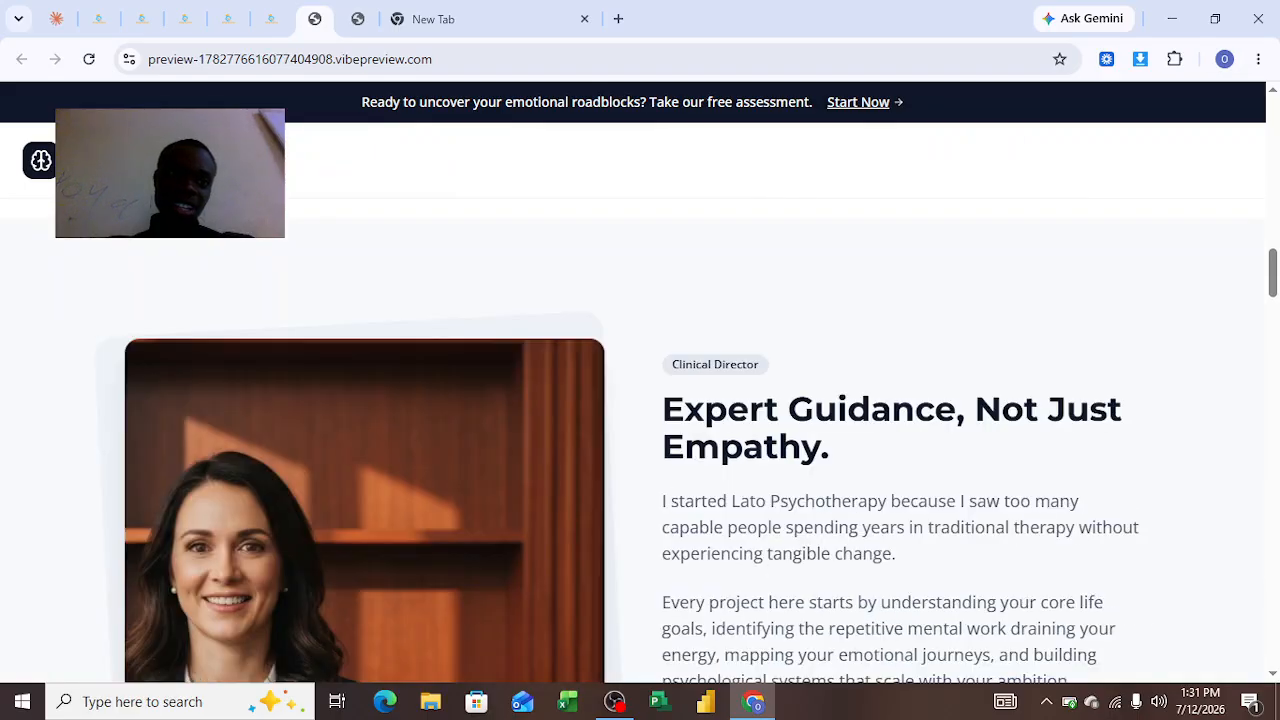
pyautogui.scroll(-10, 147, 411)
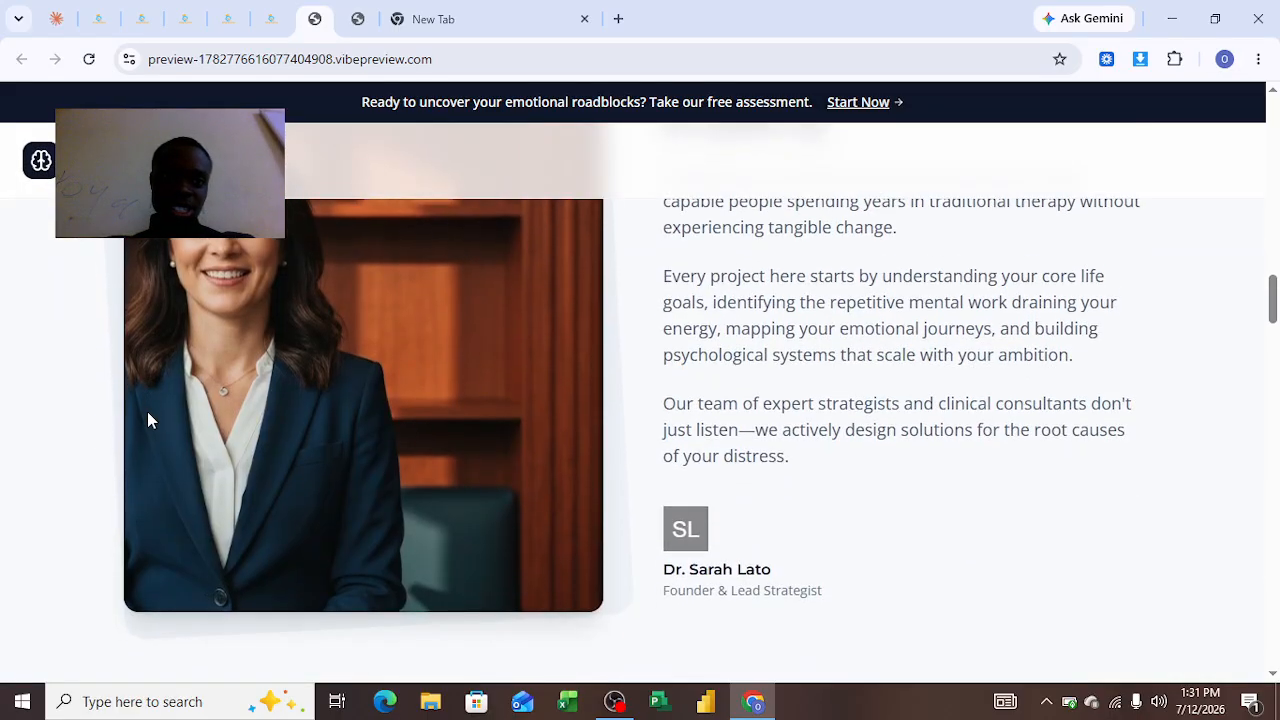
pyautogui.scroll(6, 351, 220)
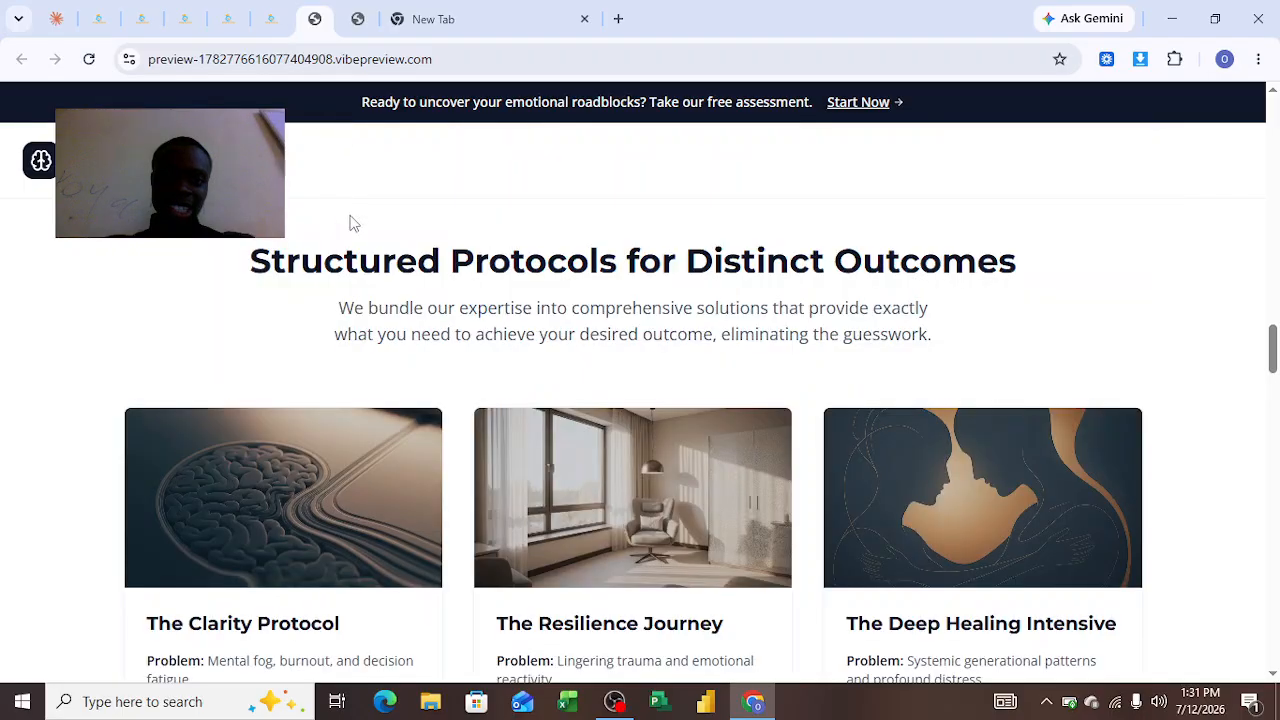
pyautogui.scroll(-4, 357, 517)
pyautogui.scroll(-20, 538, 580)
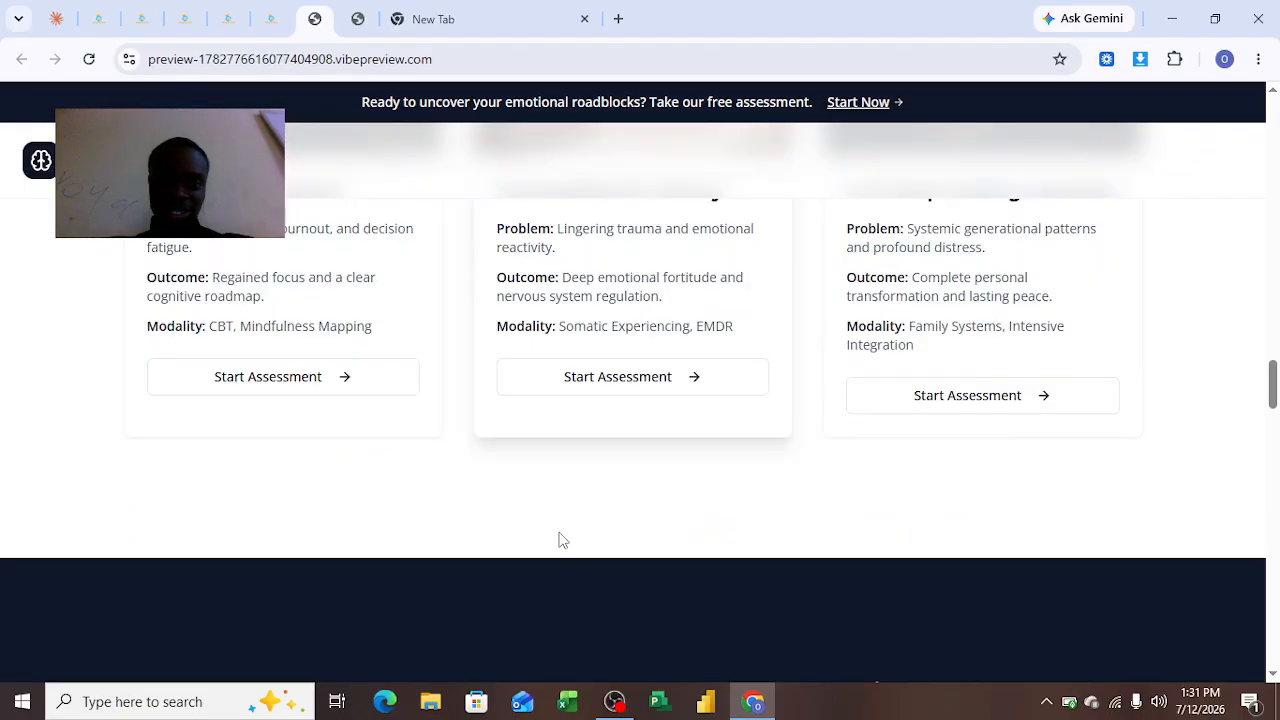
pyautogui.scroll(-3, 571, 531)
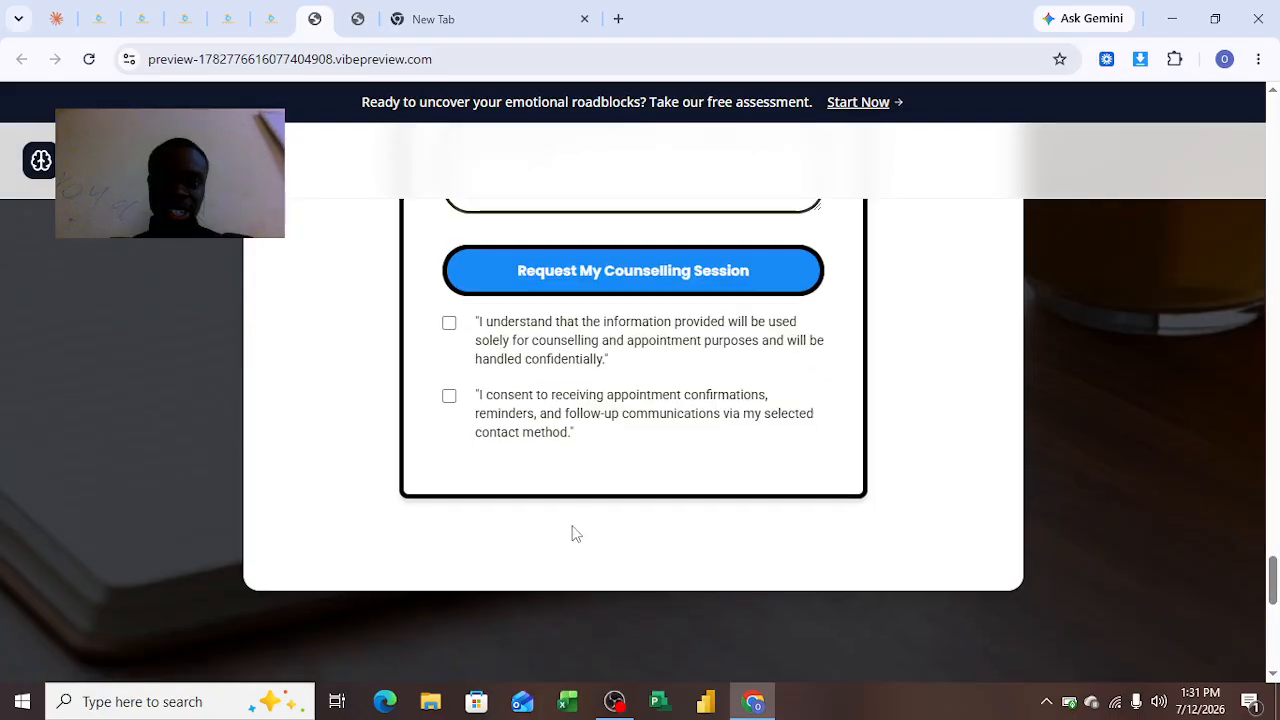
pyautogui.scroll(5, 608, 374)
pyautogui.scroll(4, 440, 370)
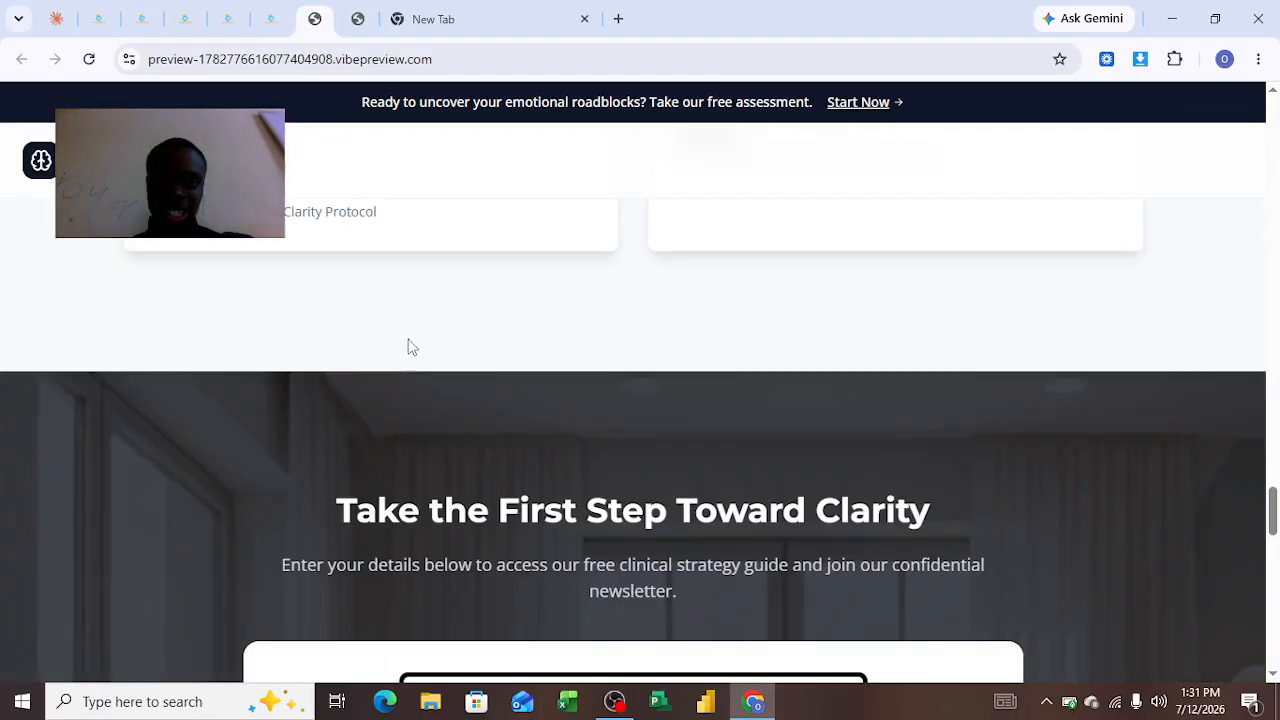
pyautogui.scroll(-6, 594, 523)
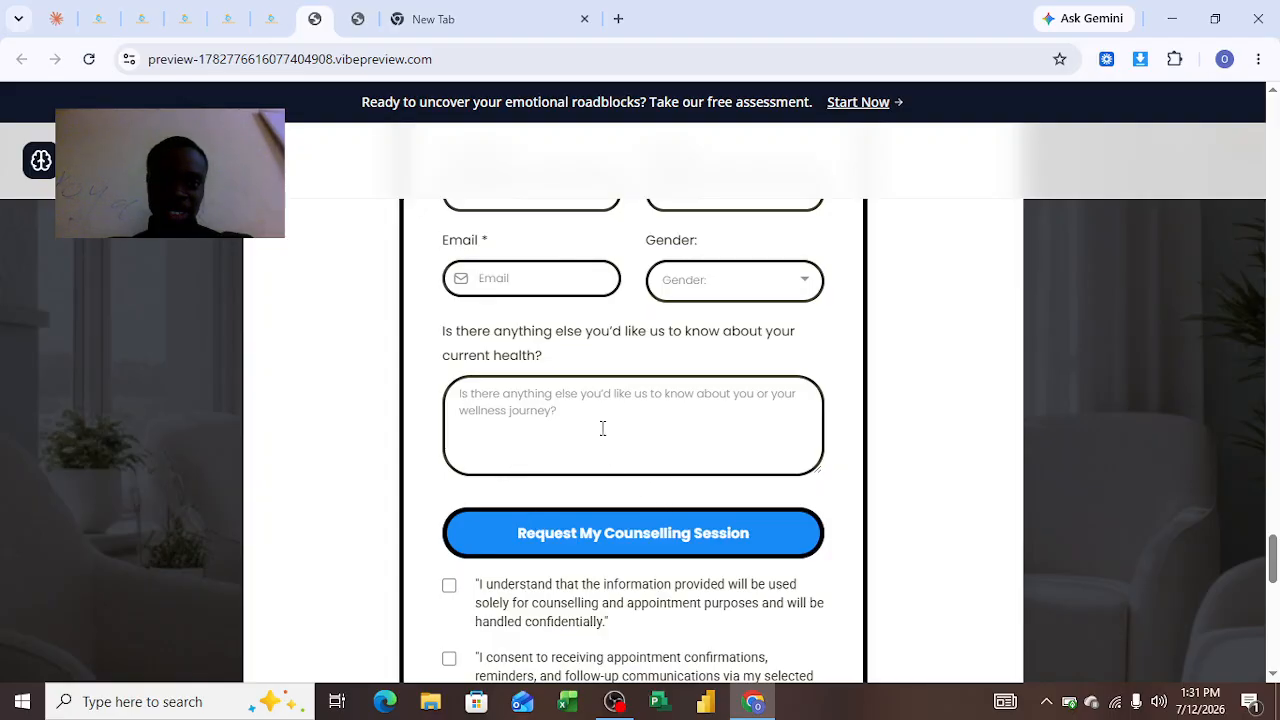
pyautogui.scroll(2, 531, 466)
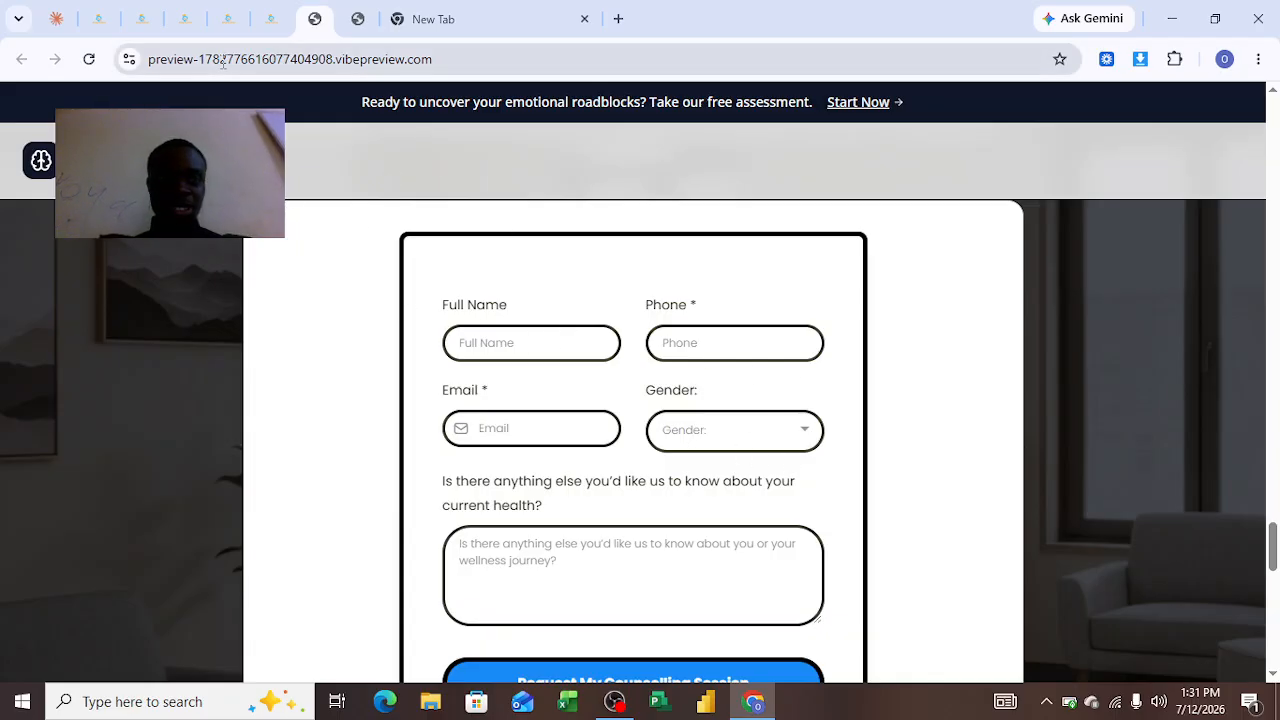
# Check the workflows list, opportunities pipeline and booking page tabs, then return to the landing page form
pyautogui.click(141, 21)
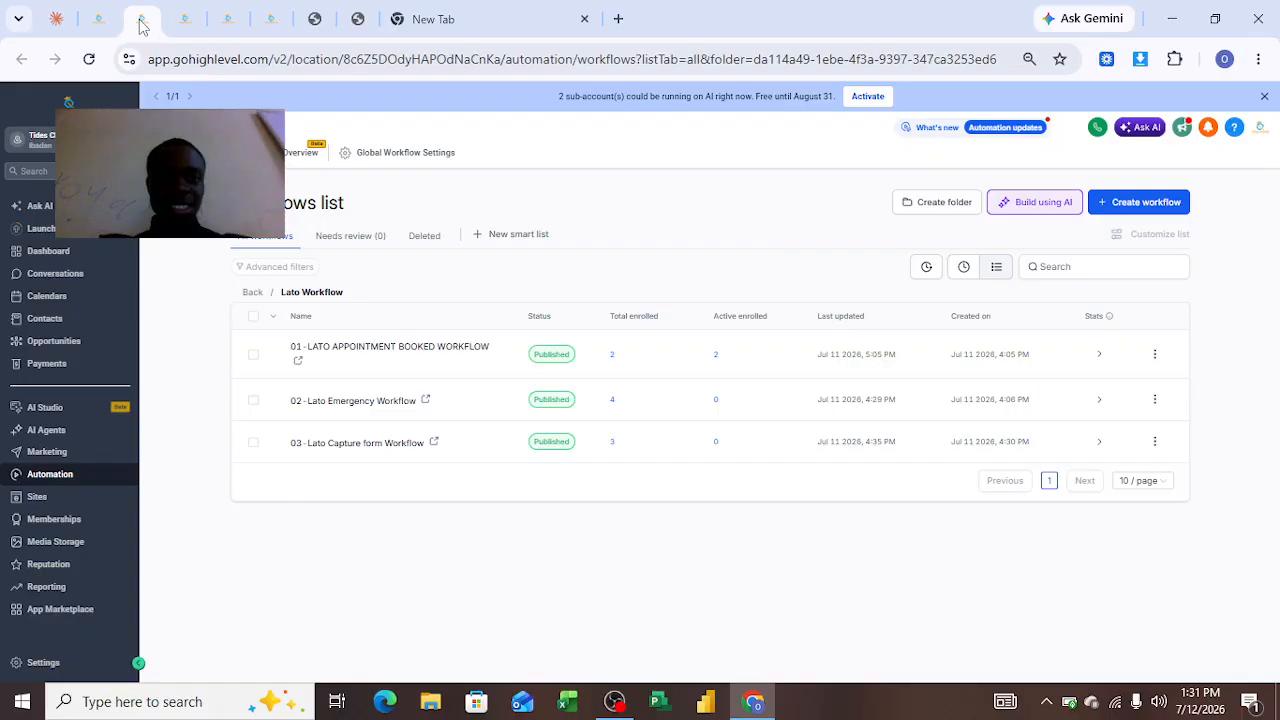
pyautogui.click(92, 24)
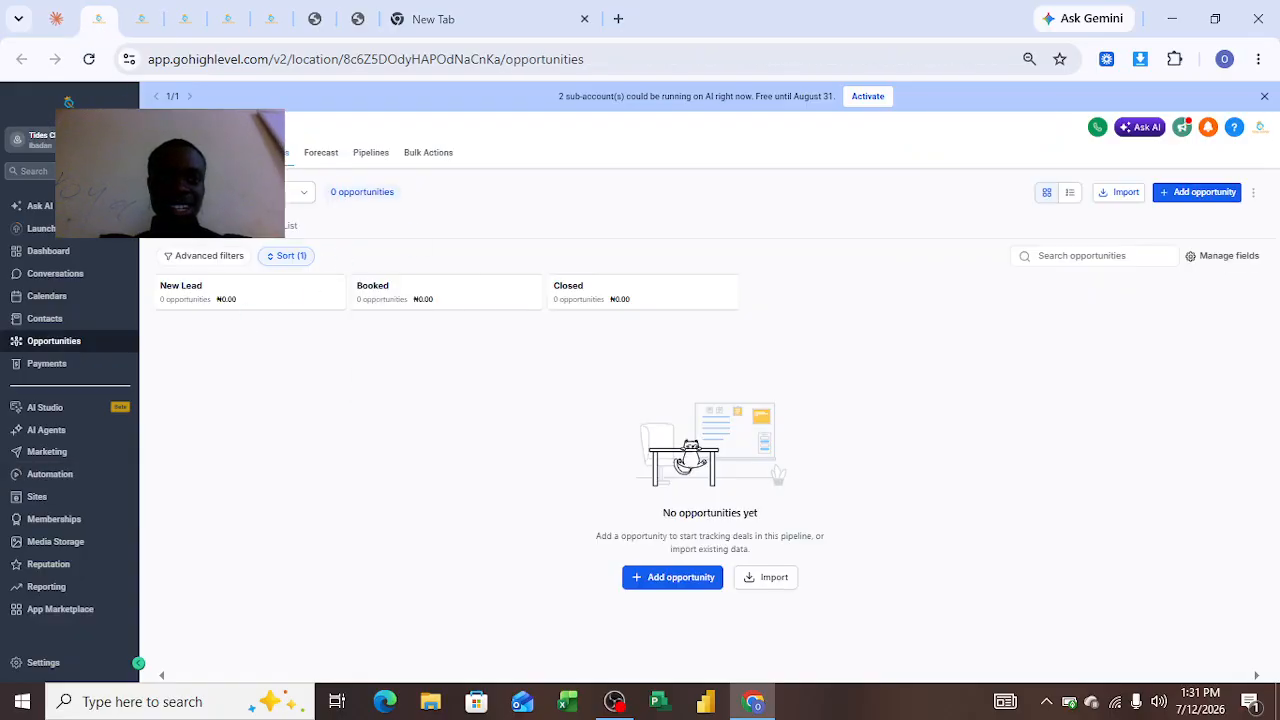
pyautogui.moveTo(237, 301)
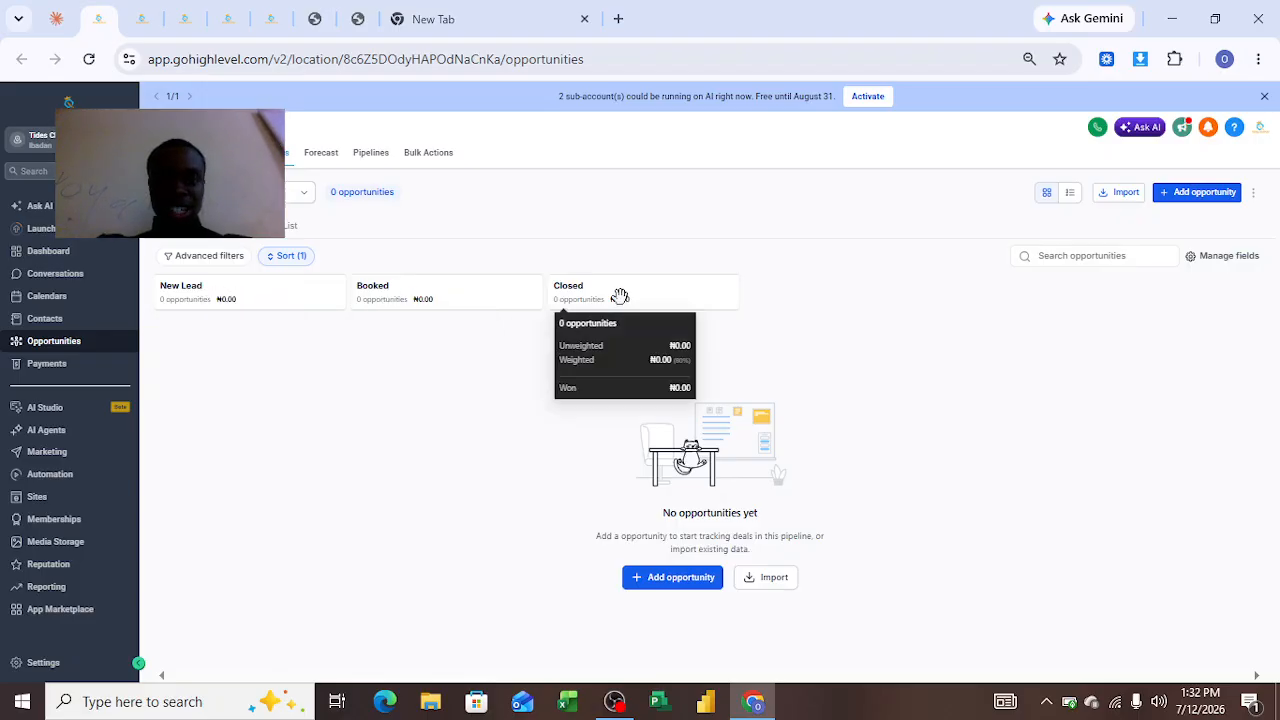
pyautogui.click(366, 30)
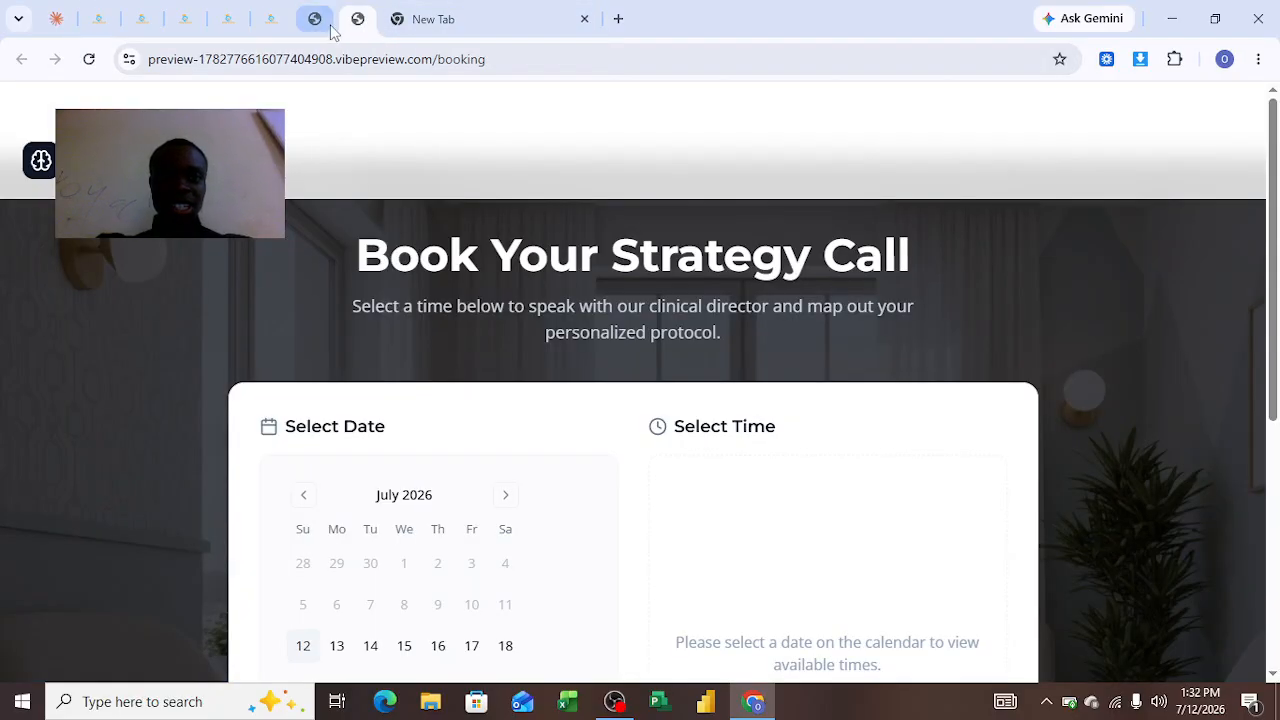
pyautogui.click(329, 32)
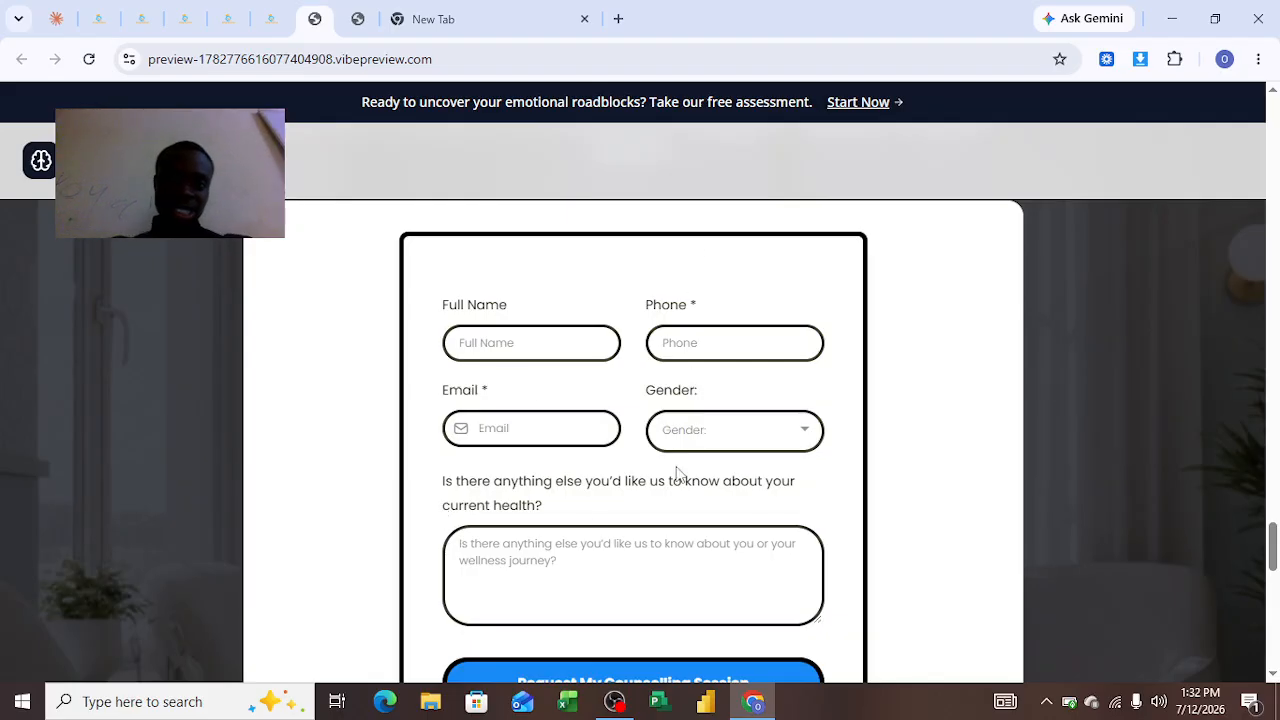
# Autofill the form's full name, email and phone fields with the saved contact details
pyautogui.scroll(-3, 537, 432)
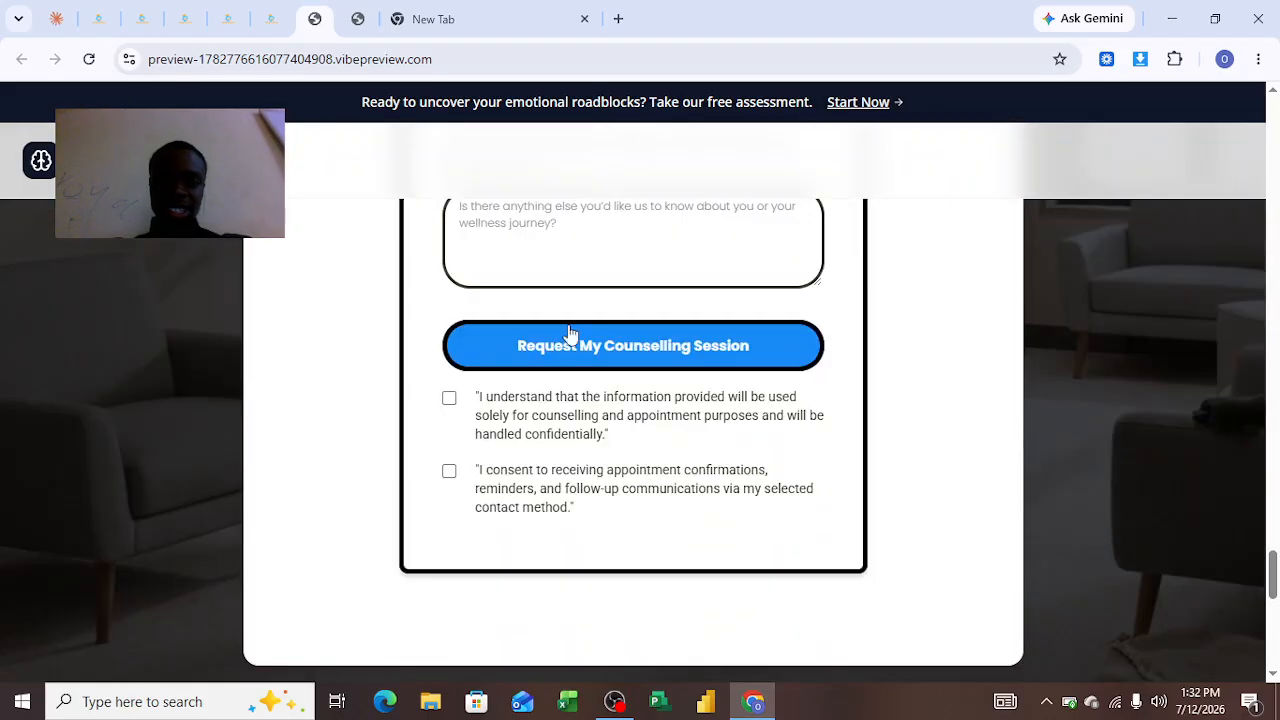
pyautogui.scroll(3, 569, 334)
pyautogui.click(483, 304)
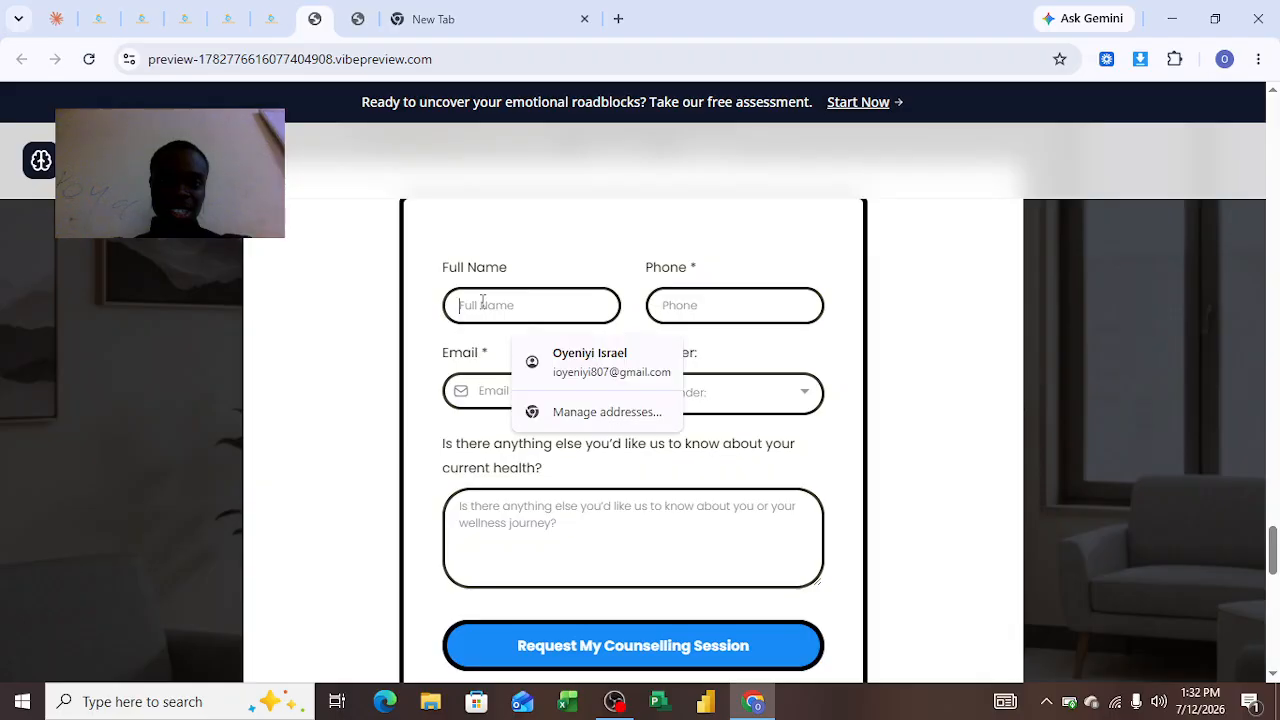
pyautogui.click(624, 372)
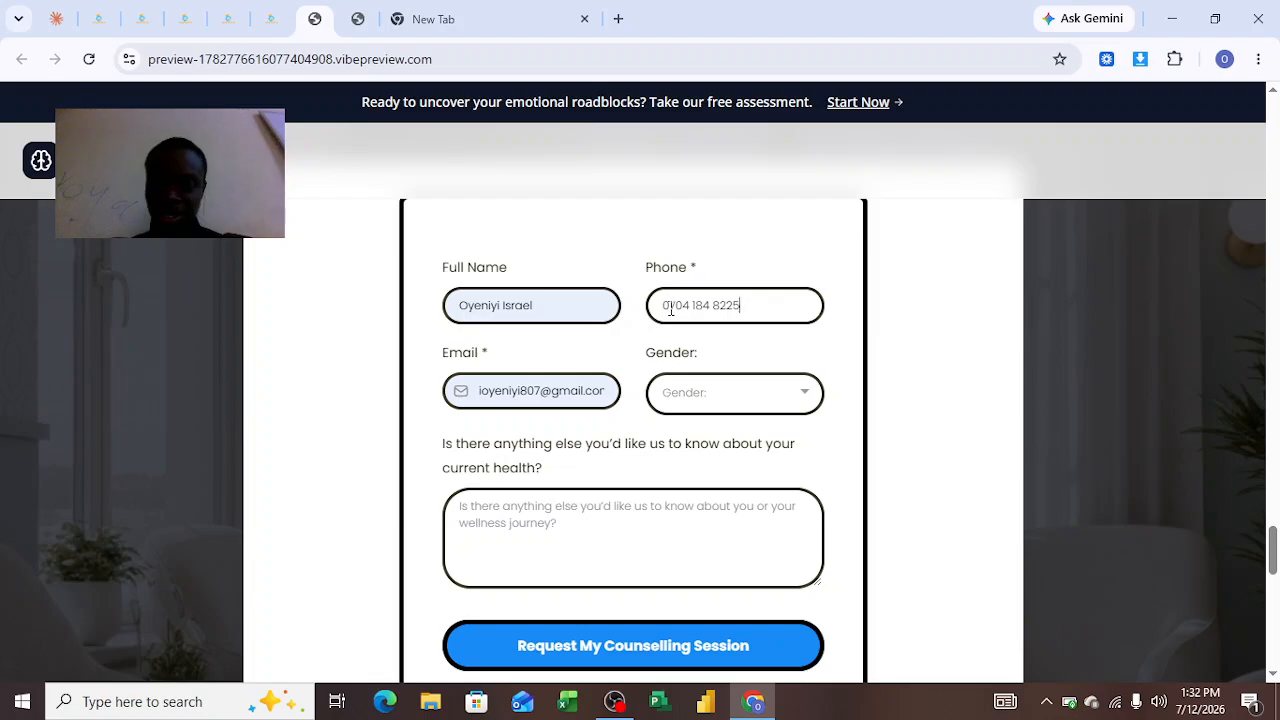
# Try to replace the phone number's leading digits with the +234 country code
pyautogui.doubleClick(670, 309)
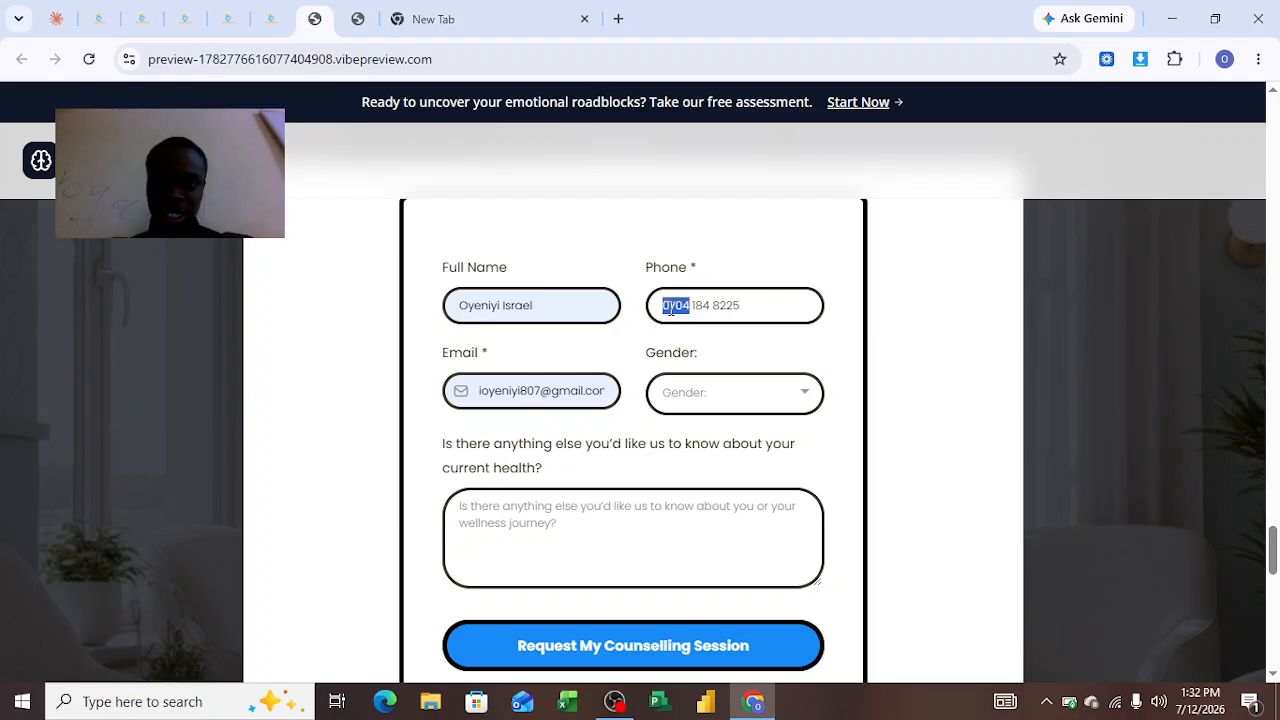
pyautogui.click(671, 309)
pyautogui.press('BackSpace')
pyautogui.write('0')
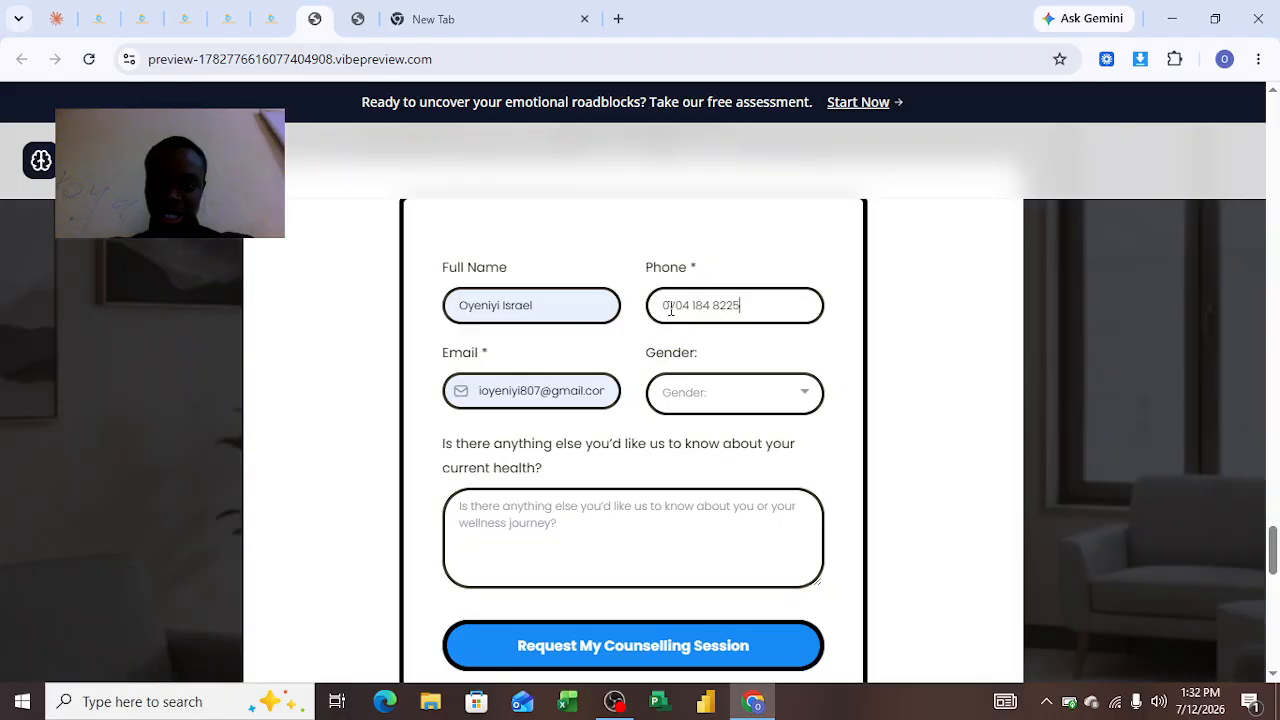
pyautogui.doubleClick(671, 309)
pyautogui.click(670, 309)
pyautogui.press('Delete')
pyautogui.press('Delete')
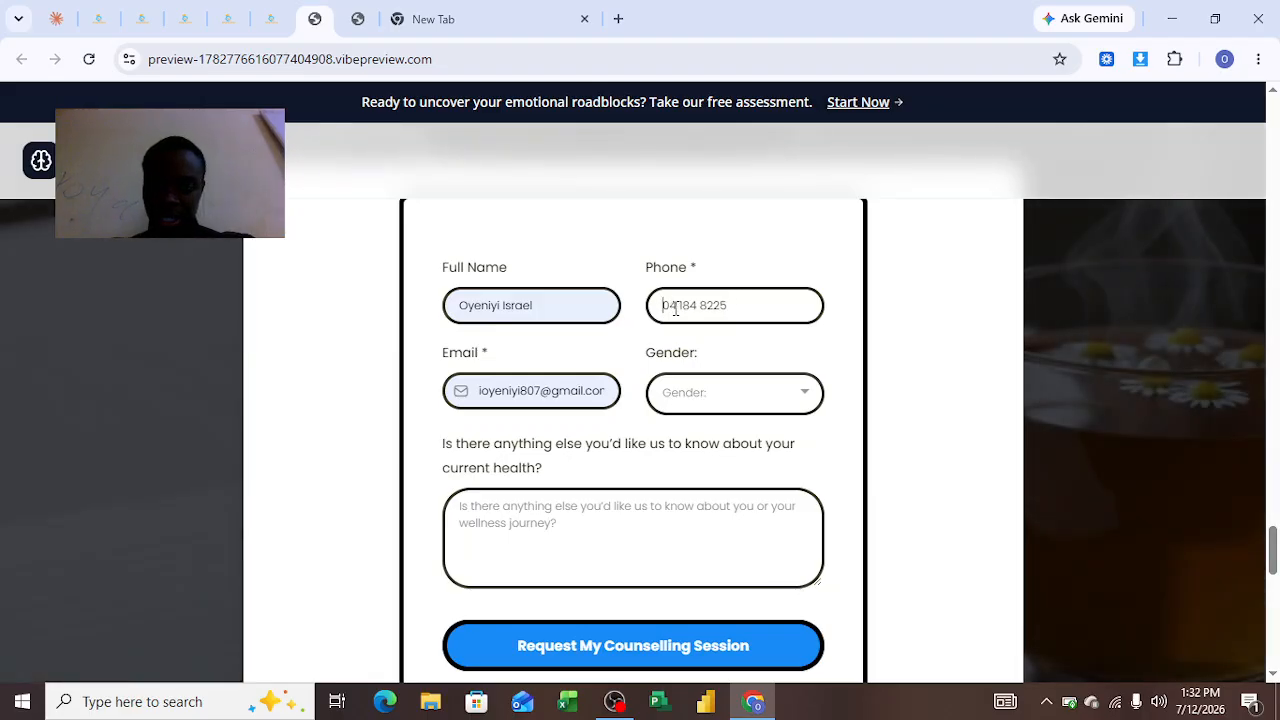
pyautogui.write('+')
pyautogui.press('BackSpace')
pyautogui.write('+')
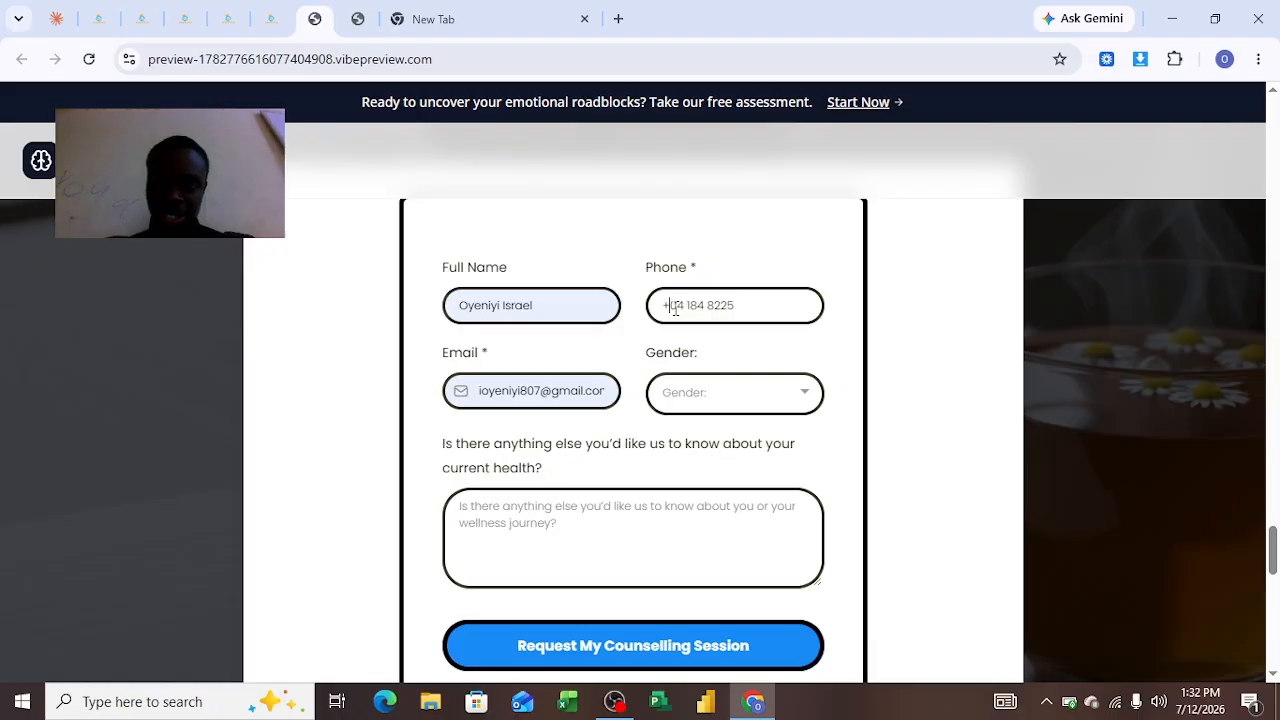
pyautogui.write('234')
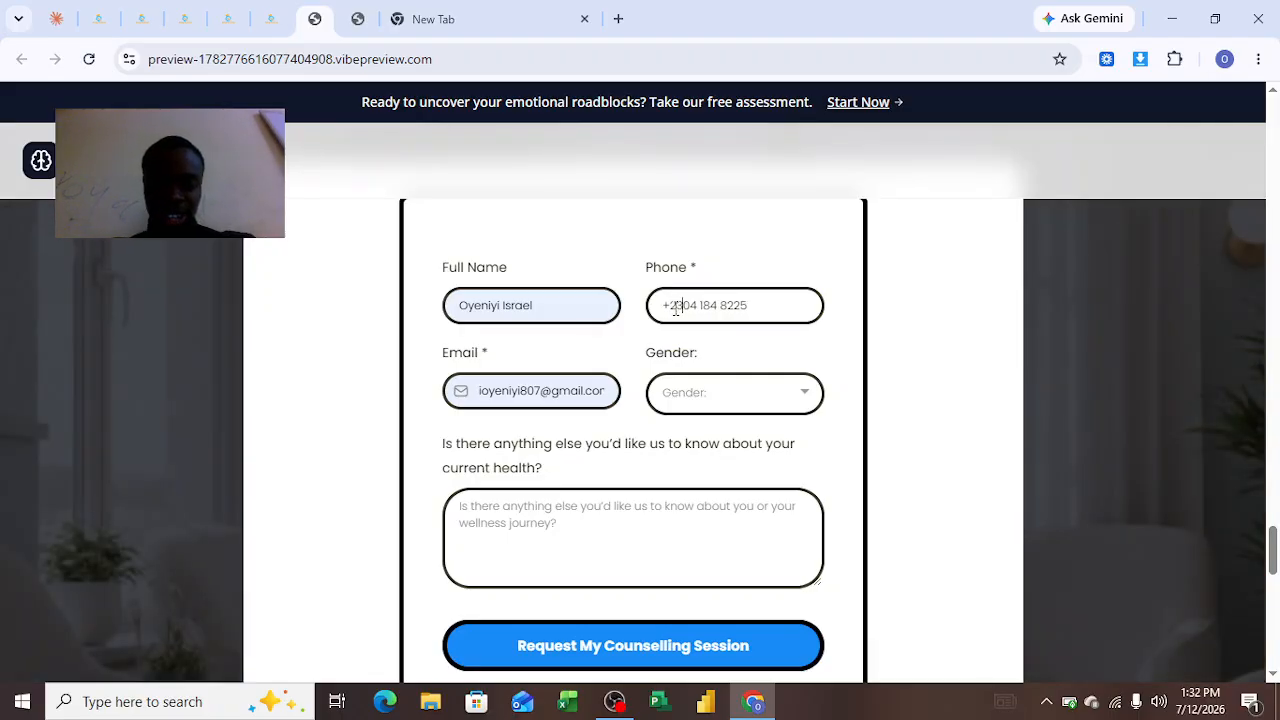
pyautogui.write('7')
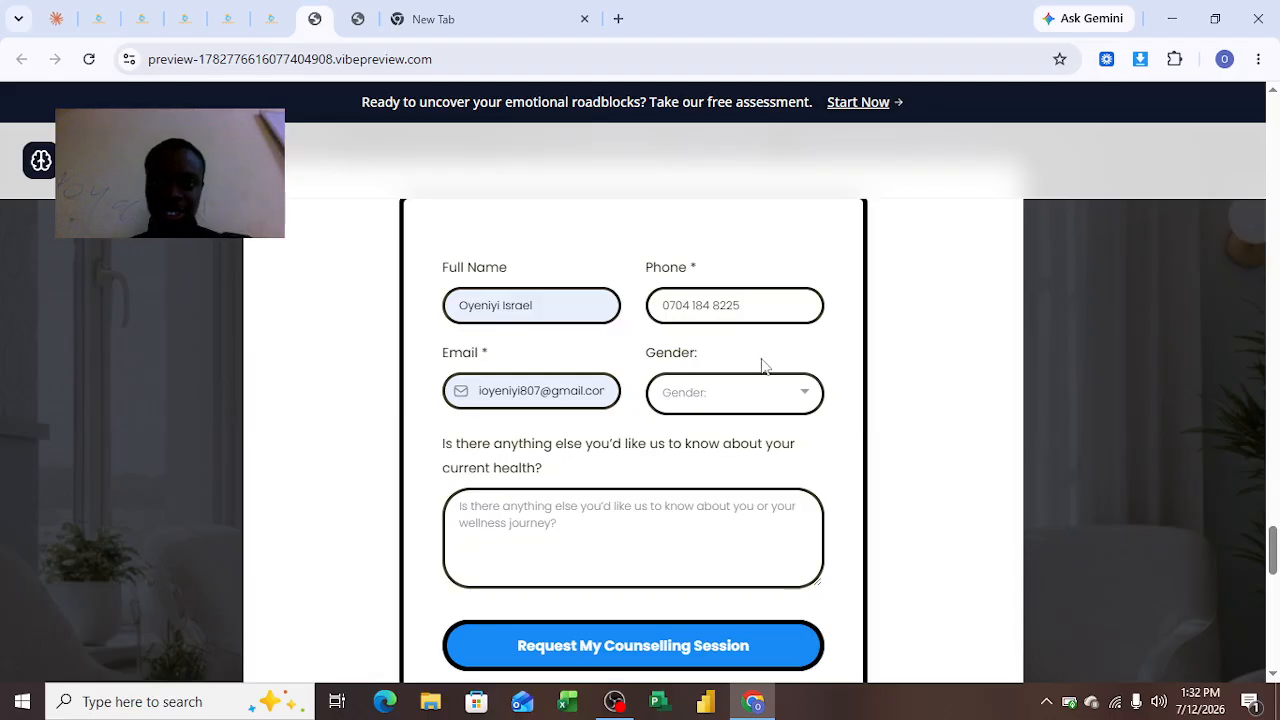
# Choose Male as the gender and submit the counselling session request form
pyautogui.click(727, 412)
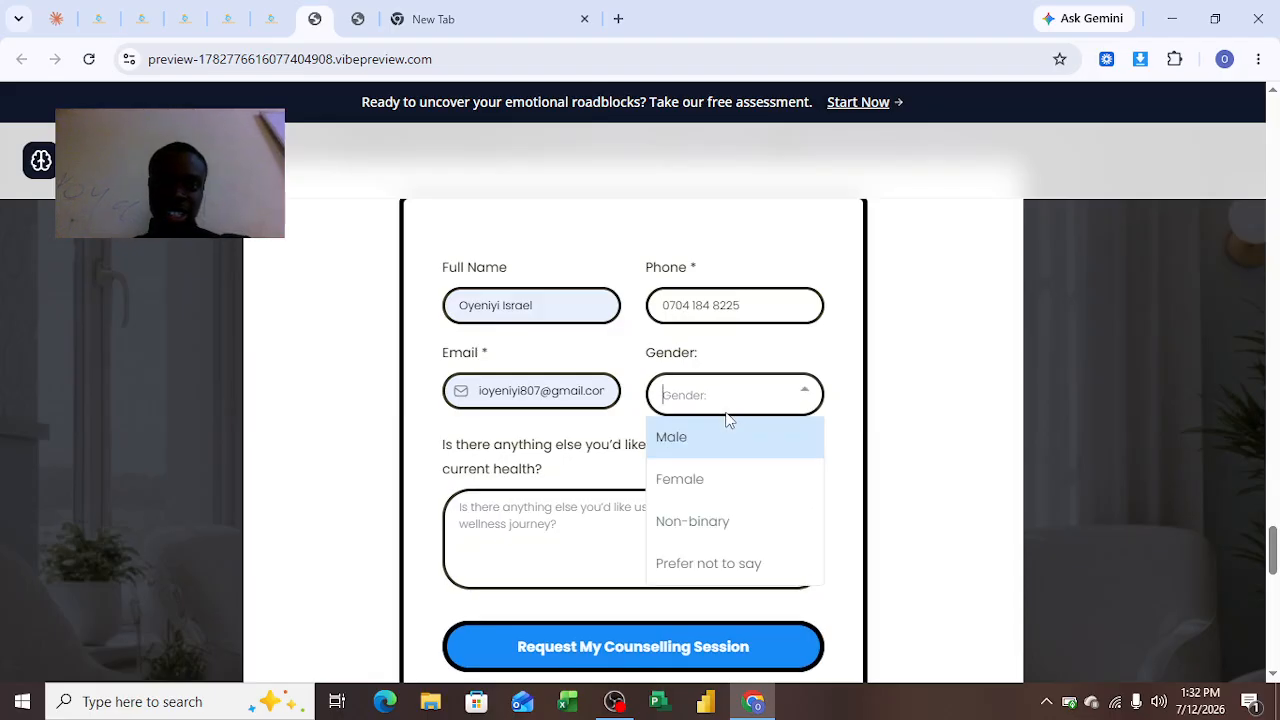
pyautogui.click(690, 452)
pyautogui.click(608, 643)
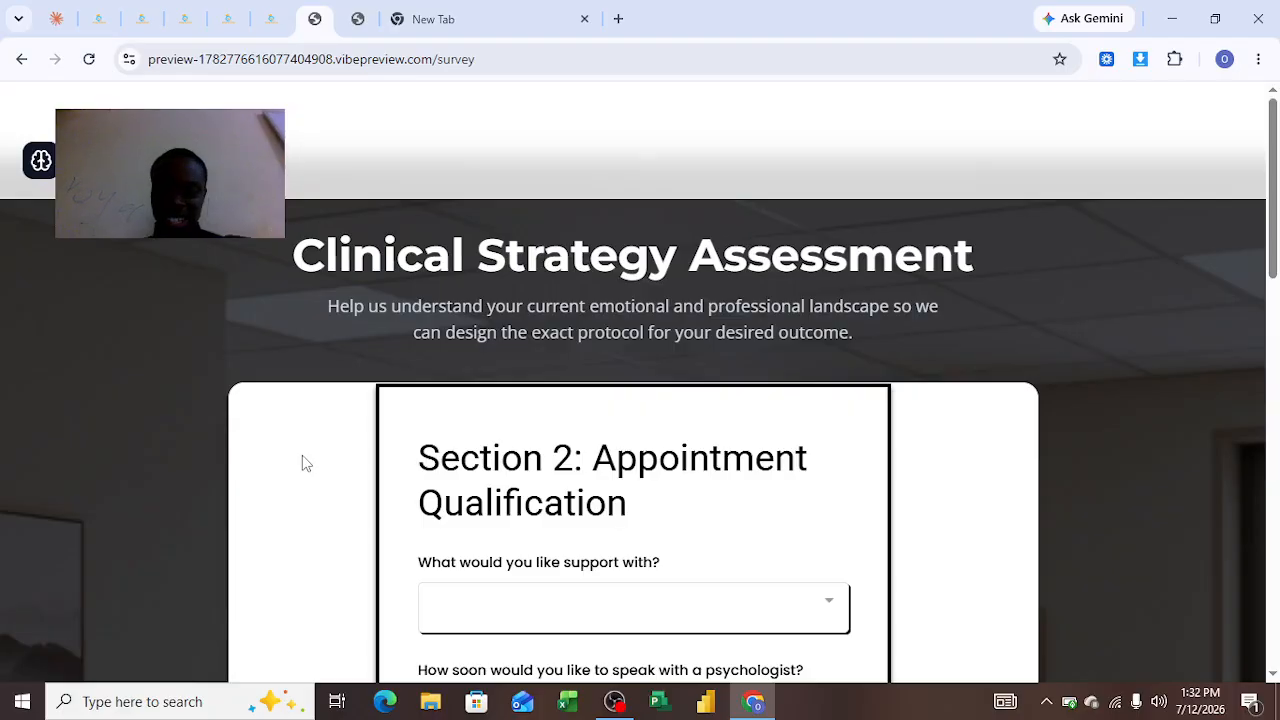
# Scroll through the Clinical Strategy Assessment survey page the form redirects to
pyautogui.scroll(-3, 306, 463)
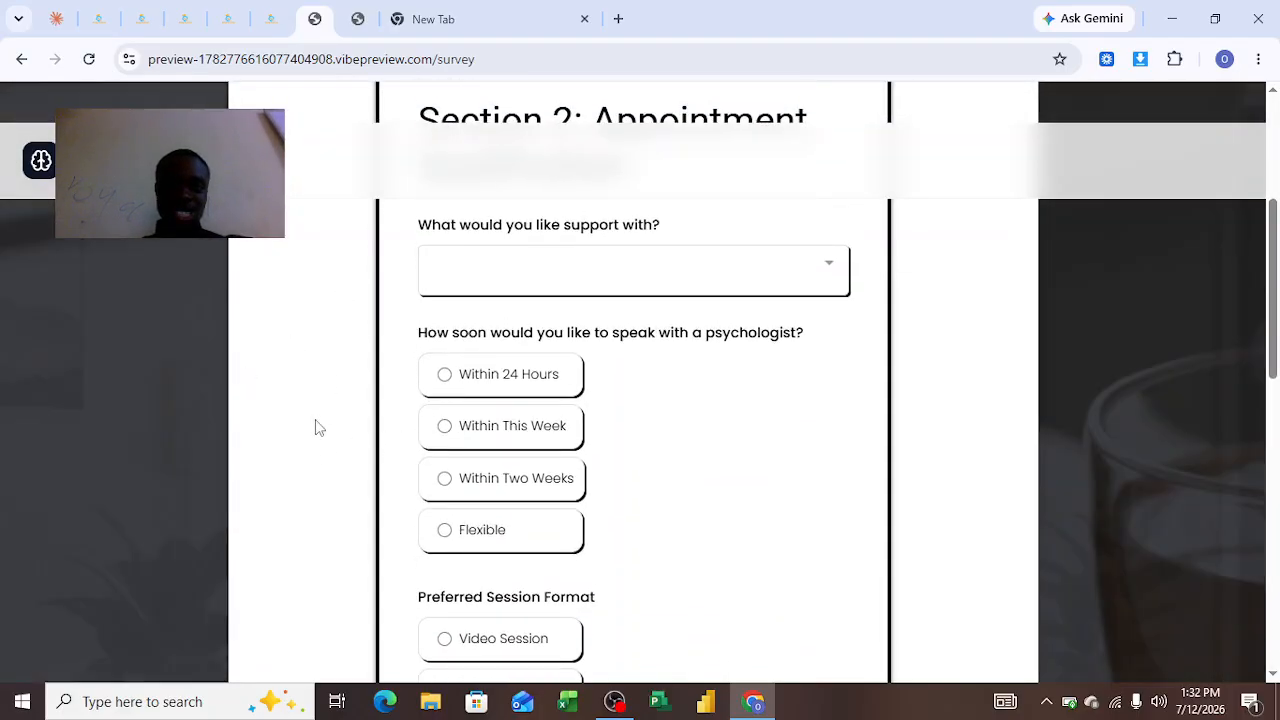
pyautogui.scroll(3, 256, 349)
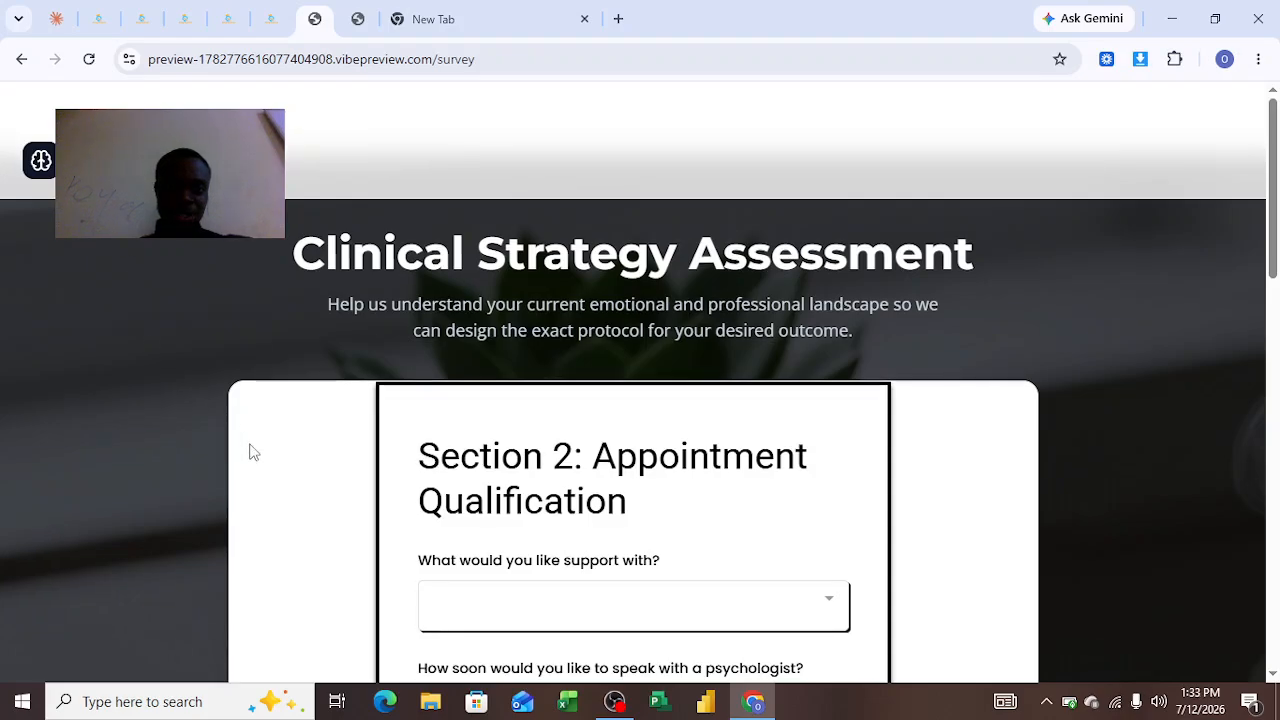
pyautogui.scroll(-10, 386, 471)
pyautogui.scroll(-2, 565, 335)
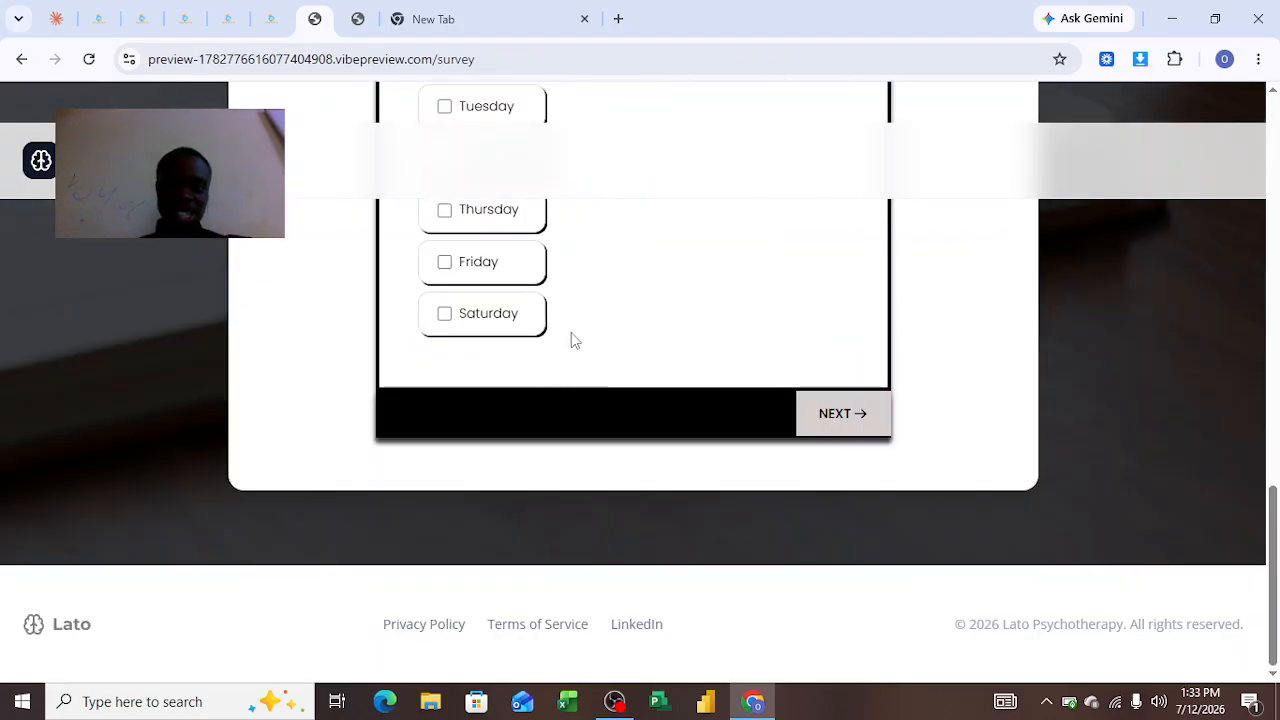
pyautogui.scroll(7, 517, 285)
pyautogui.scroll(6, 520, 362)
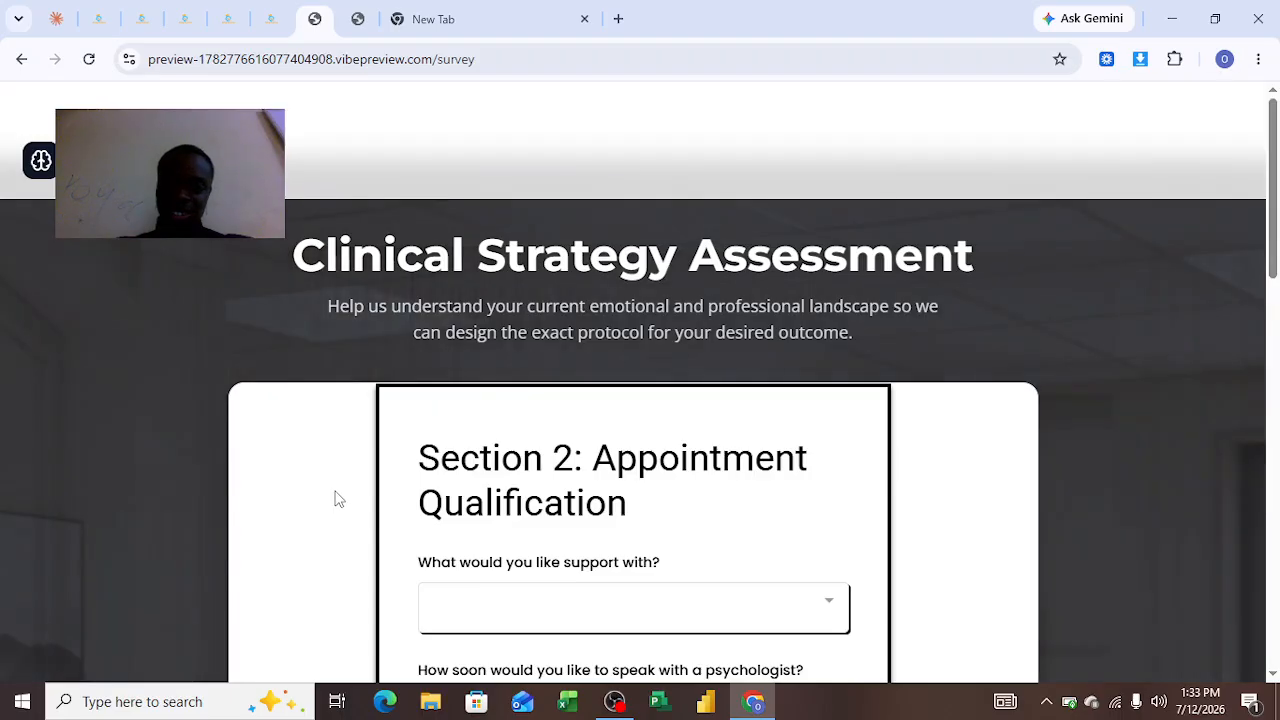
pyautogui.scroll(-3, 337, 494)
pyautogui.scroll(-2, 337, 494)
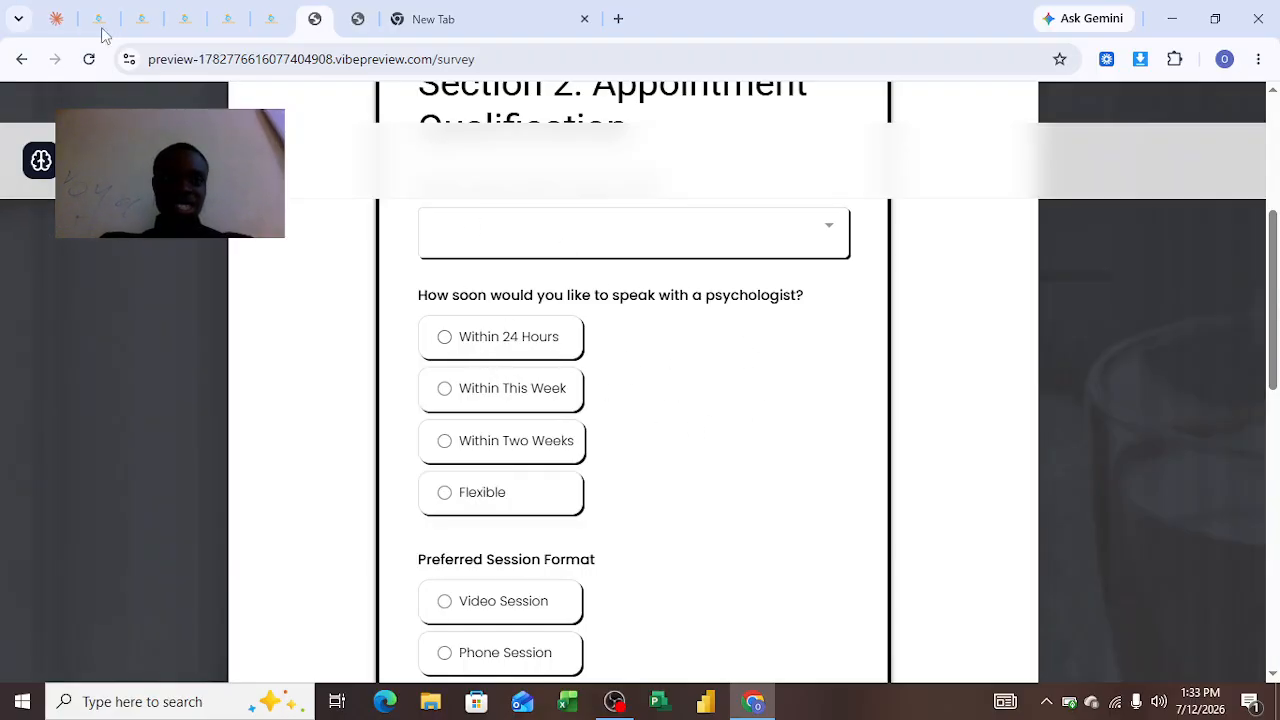
# Open the Lato Psychotherapy form in the form builder and view its settings' on-submit redirect
pyautogui.click(190, 24)
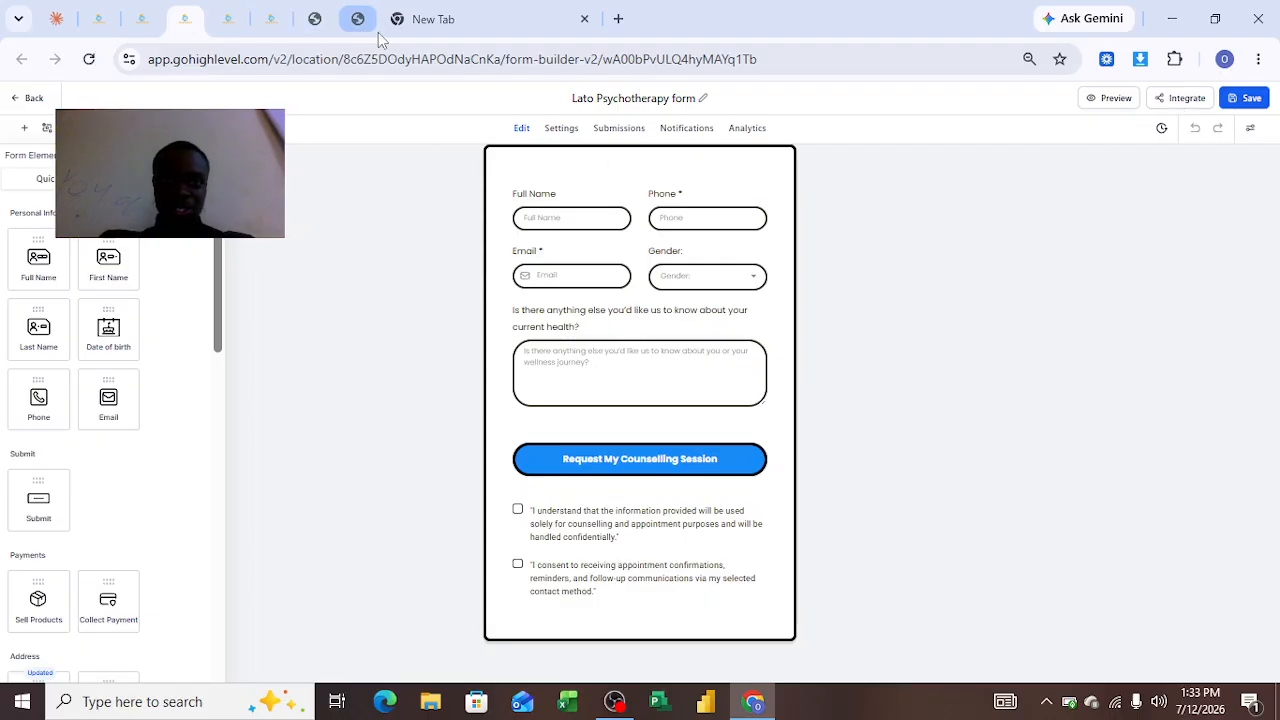
pyautogui.click(1172, 101)
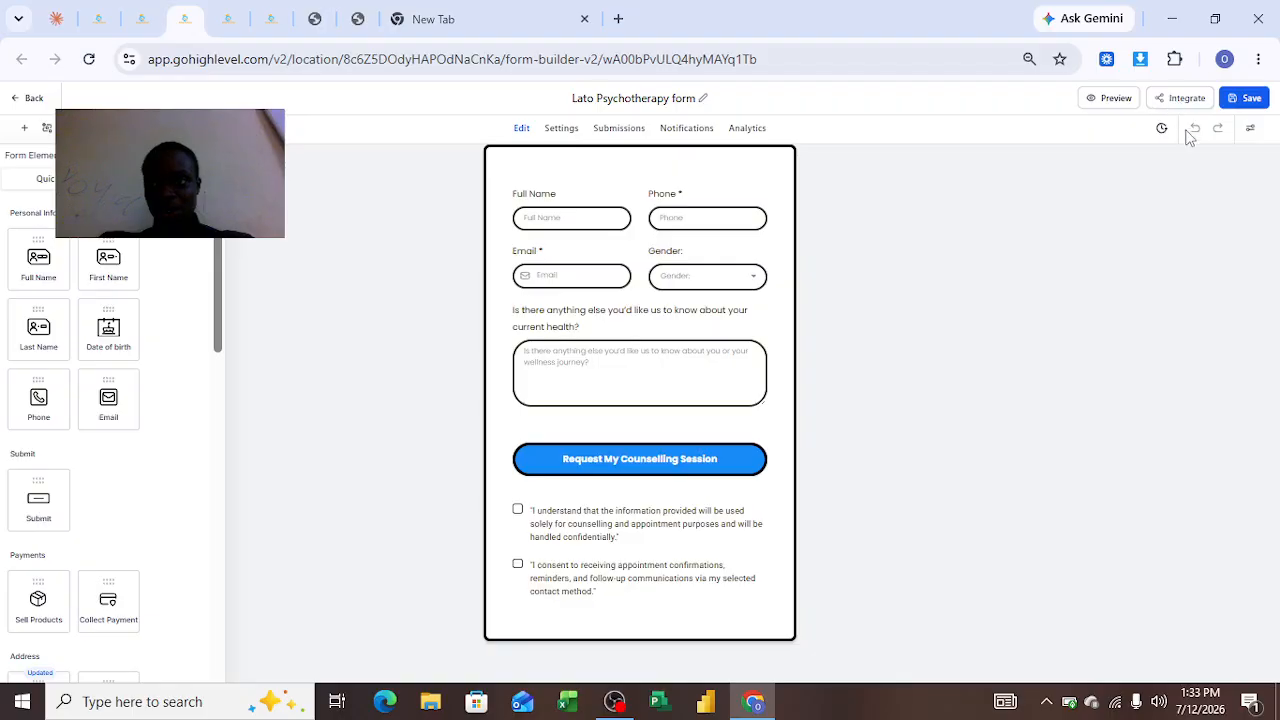
pyautogui.click(1042, 205)
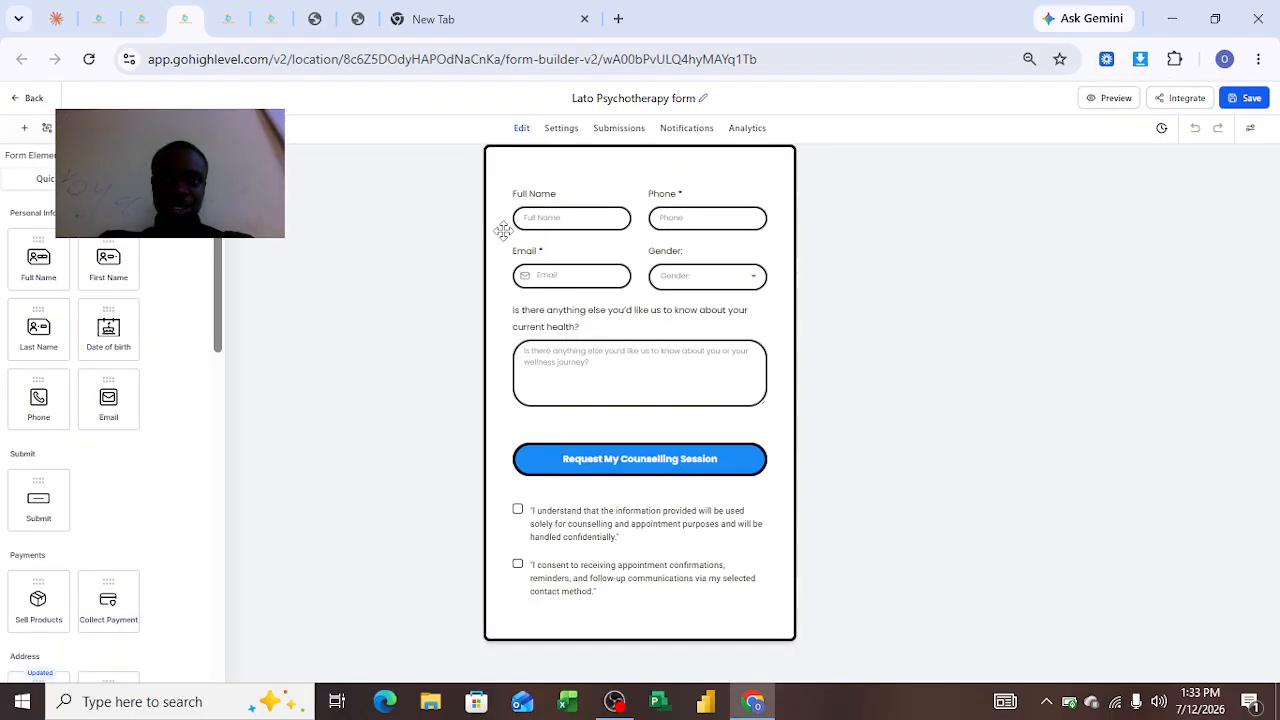
pyautogui.click(562, 130)
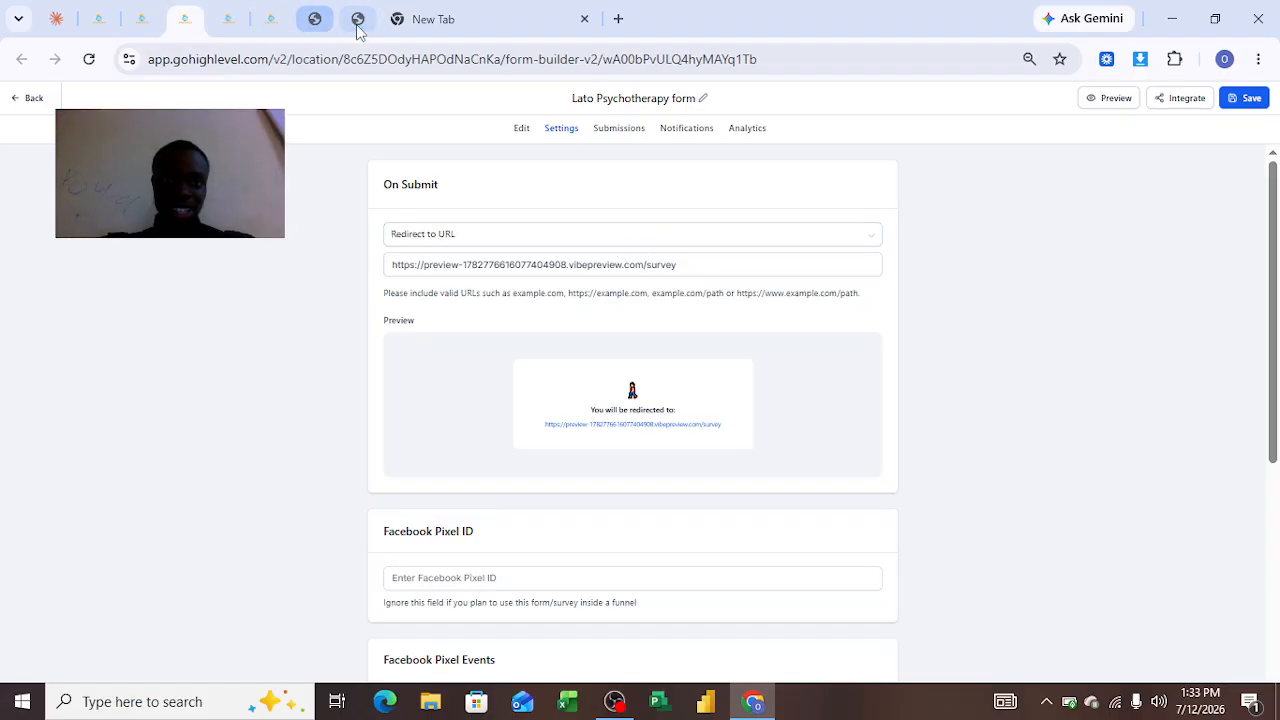
# Compare the survey page with the form's layout and its on-submit Redirect to URL setting
pyautogui.click(316, 19)
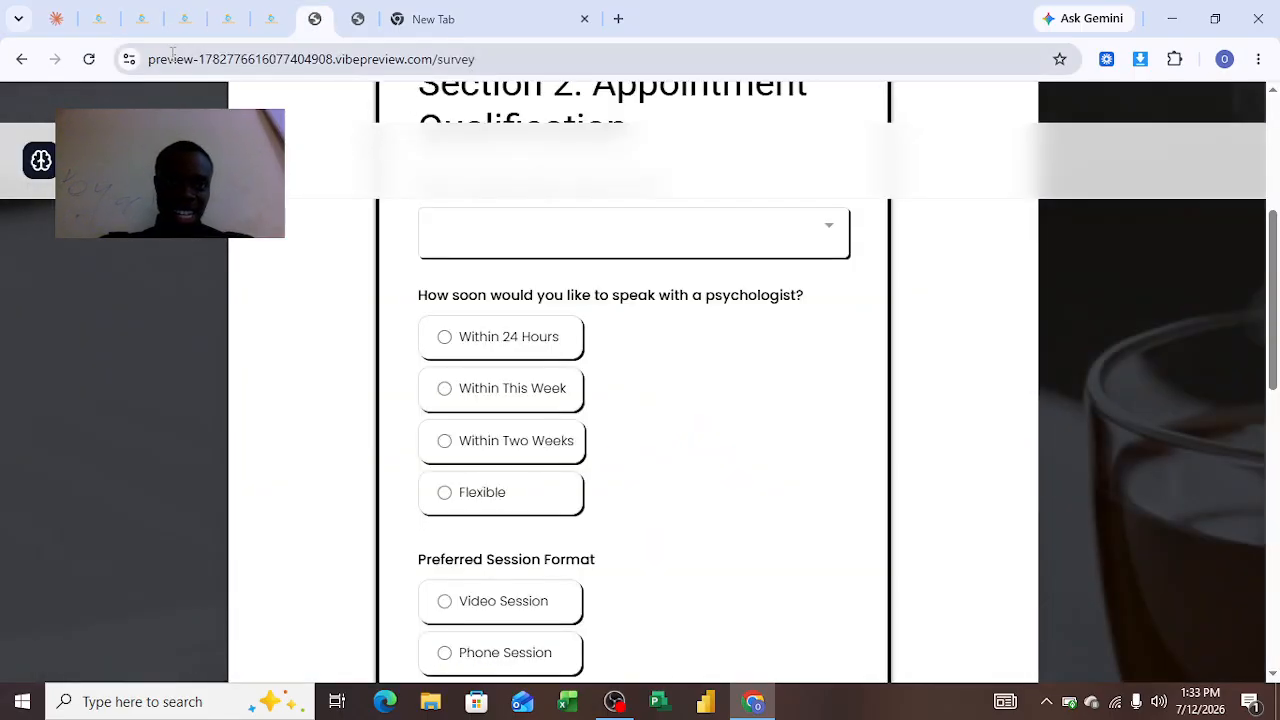
pyautogui.click(181, 20)
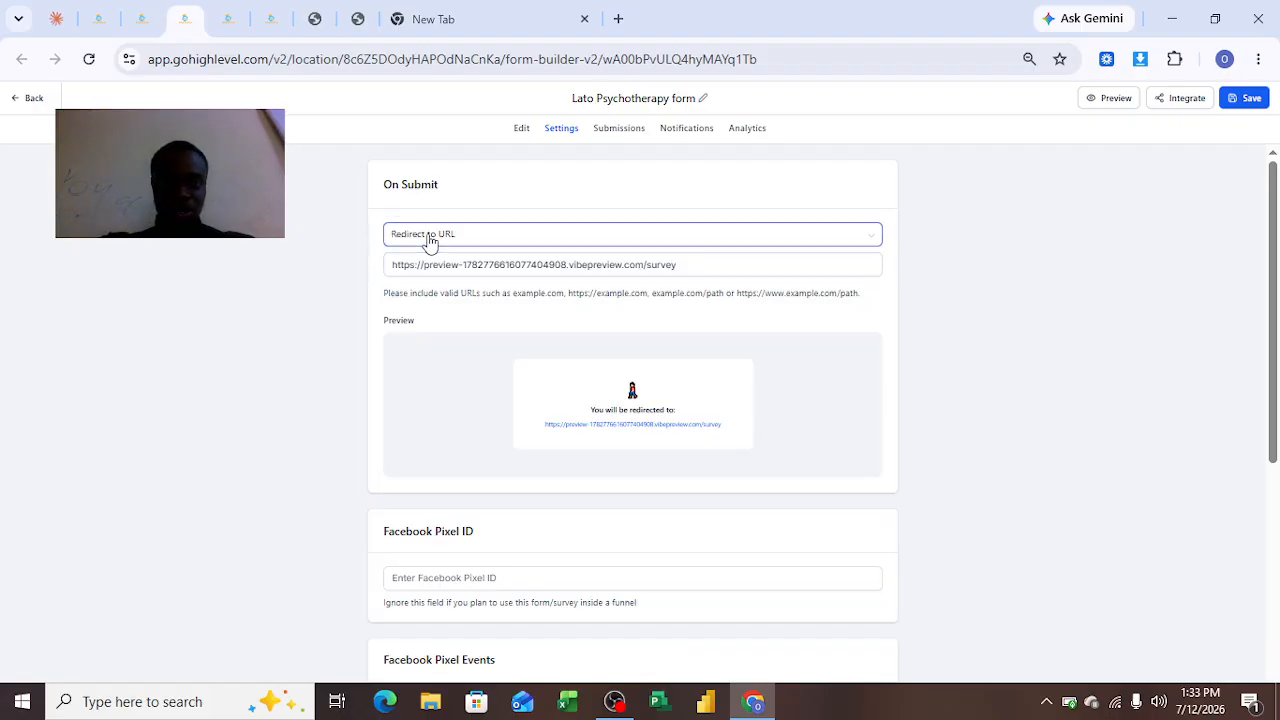
pyautogui.click(519, 130)
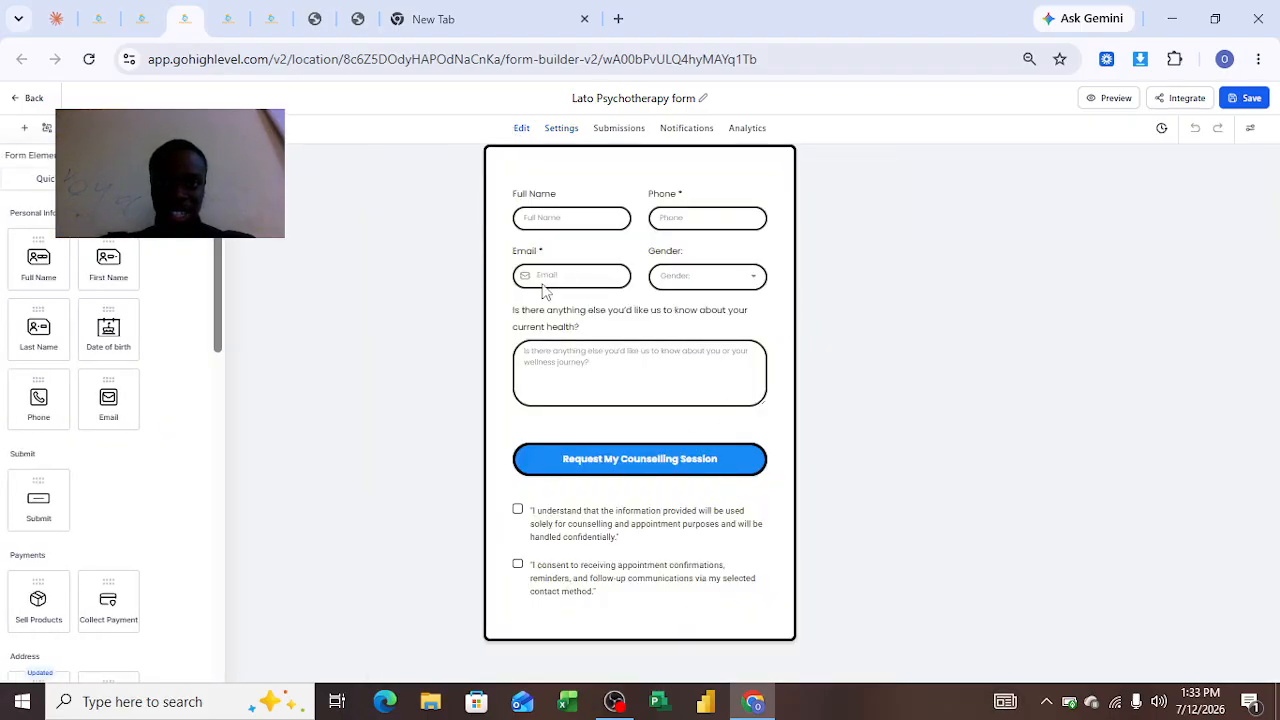
pyautogui.click(561, 128)
pyautogui.click(475, 260)
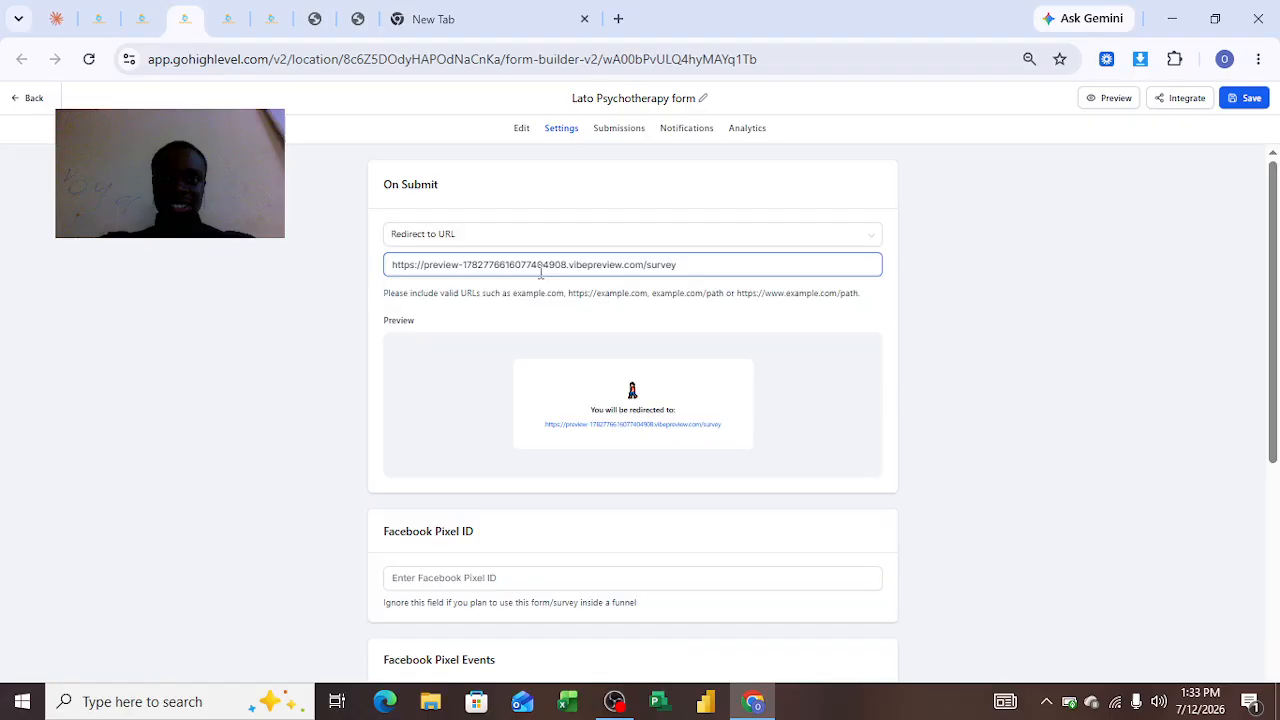
pyautogui.click(469, 243)
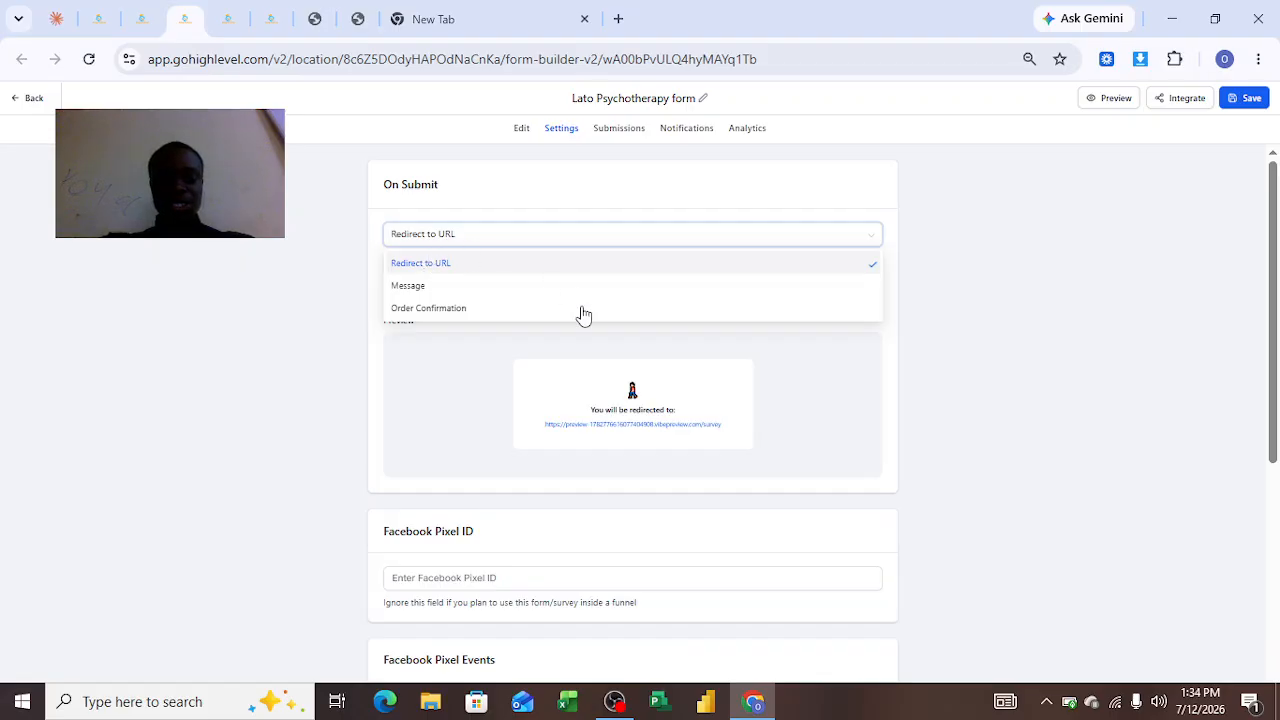
pyautogui.click(340, 315)
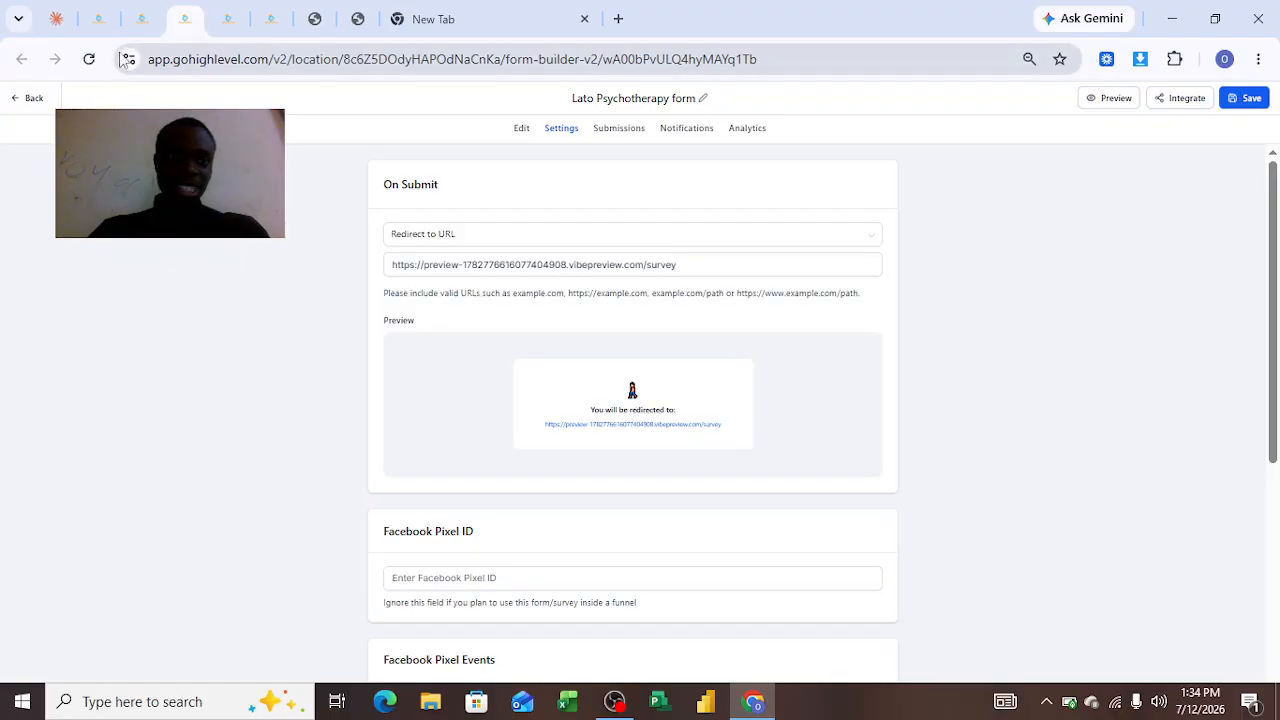
# Open the 03-Lato Capture form Workflow from the workflows list in its own tab
pyautogui.click(104, 24)
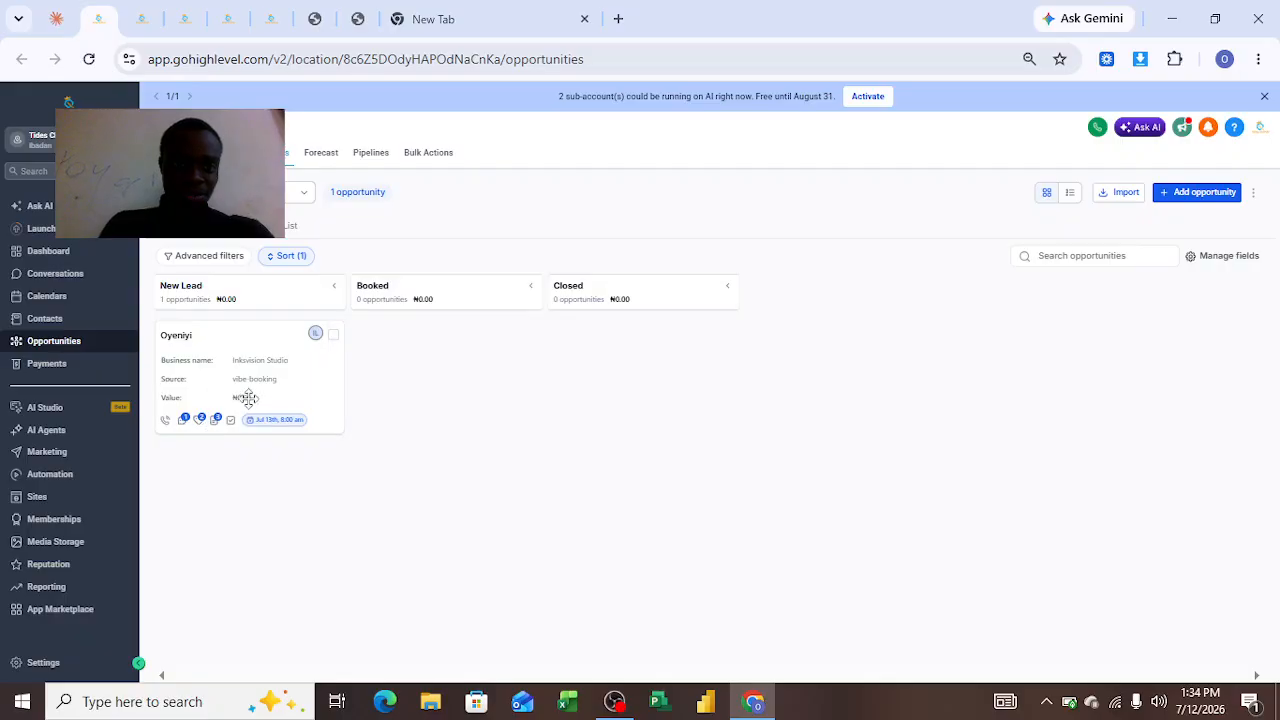
pyautogui.moveTo(167, 292)
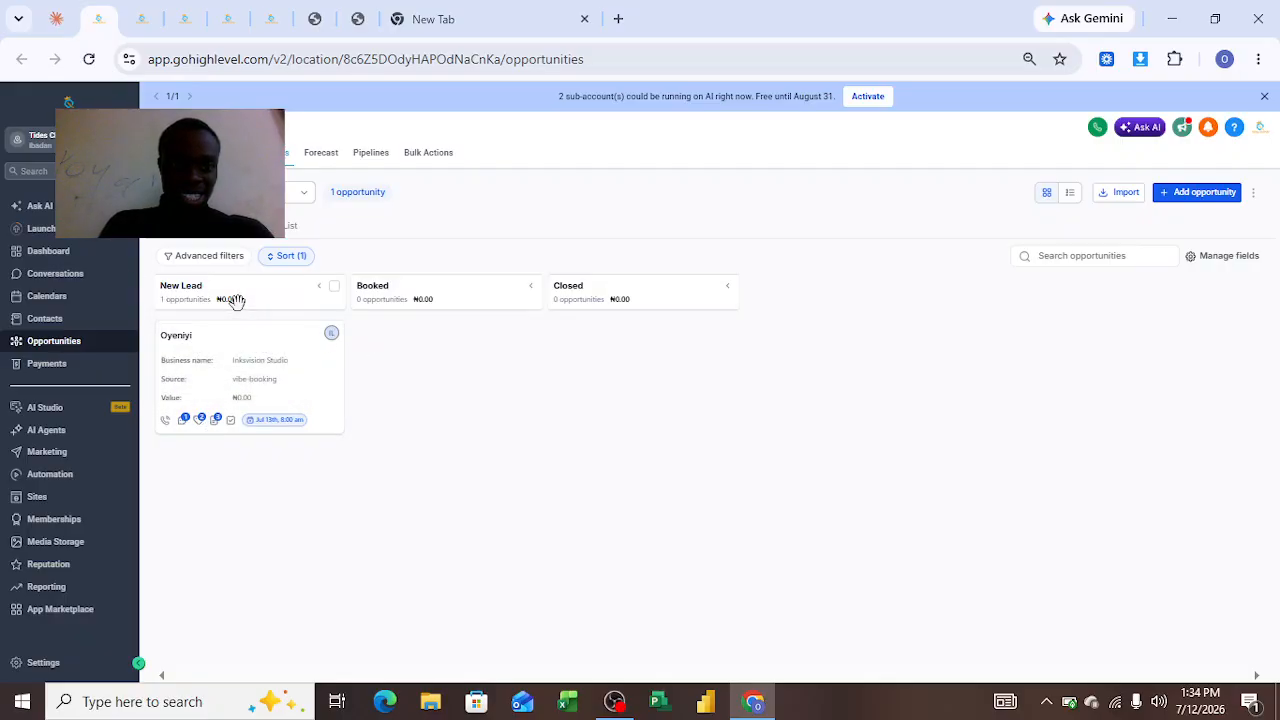
pyautogui.click(146, 24)
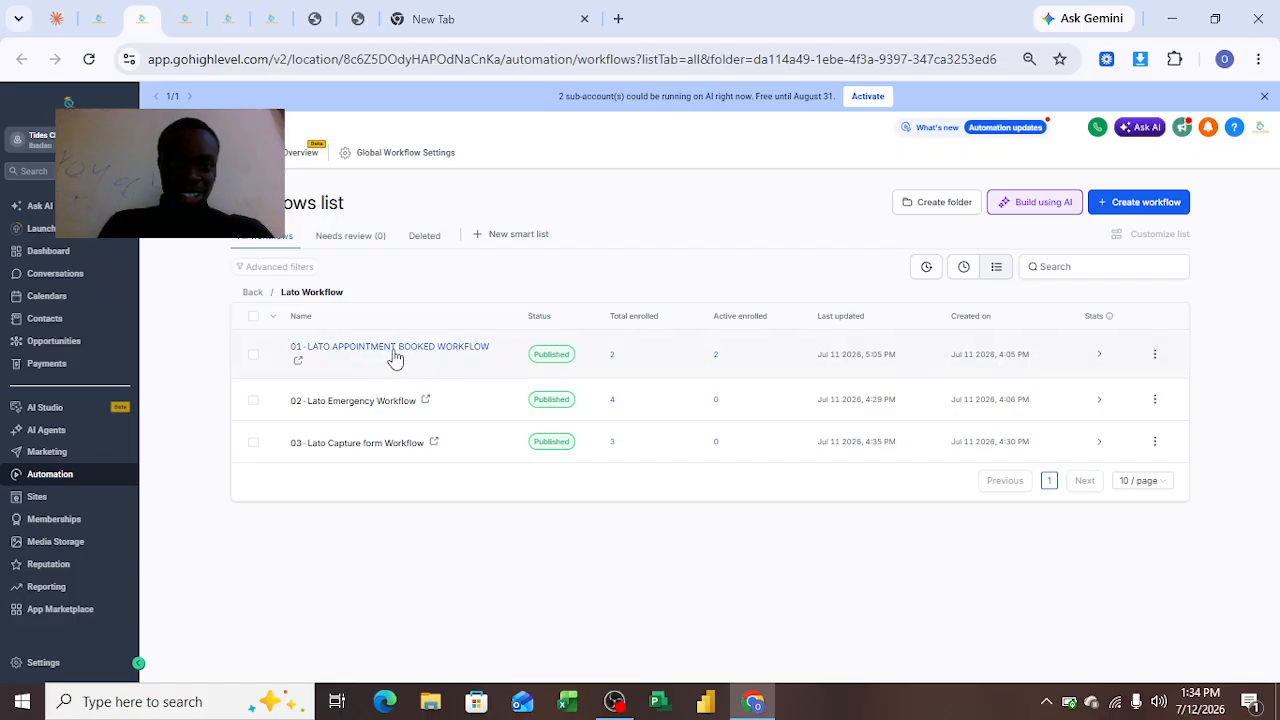
pyautogui.click(431, 446)
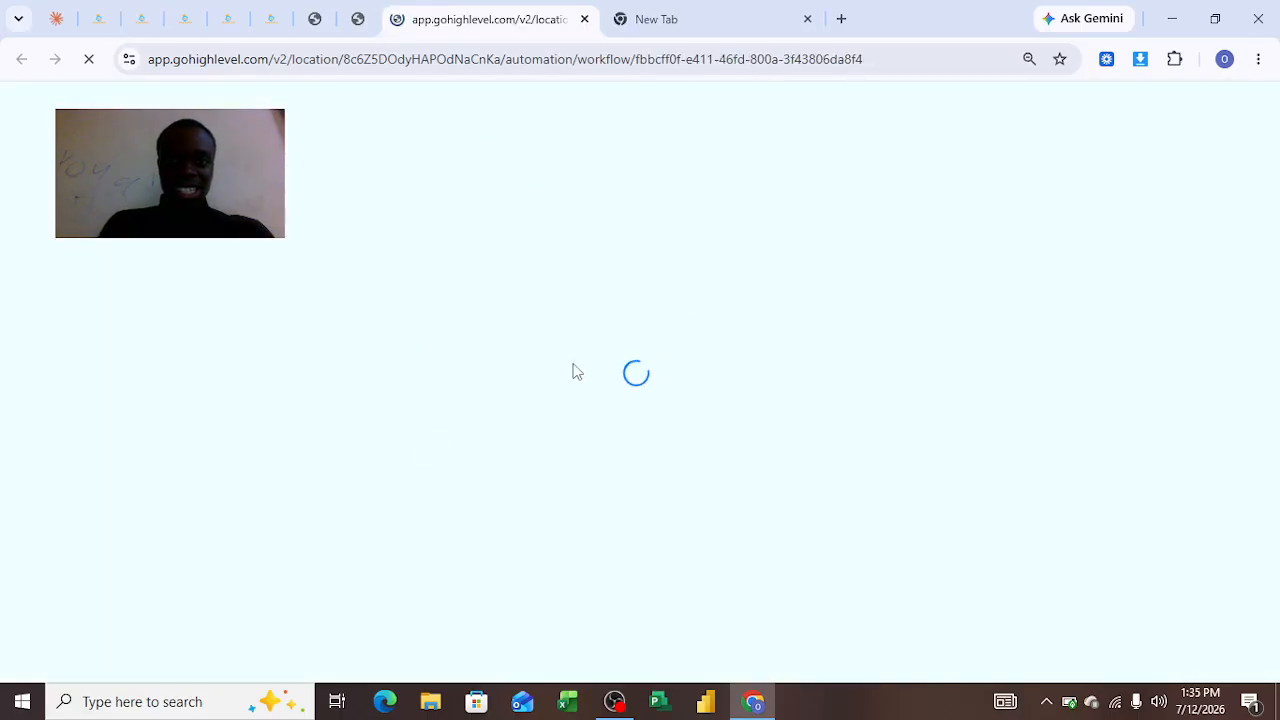
pyautogui.click(141, 19)
pyautogui.click(178, 22)
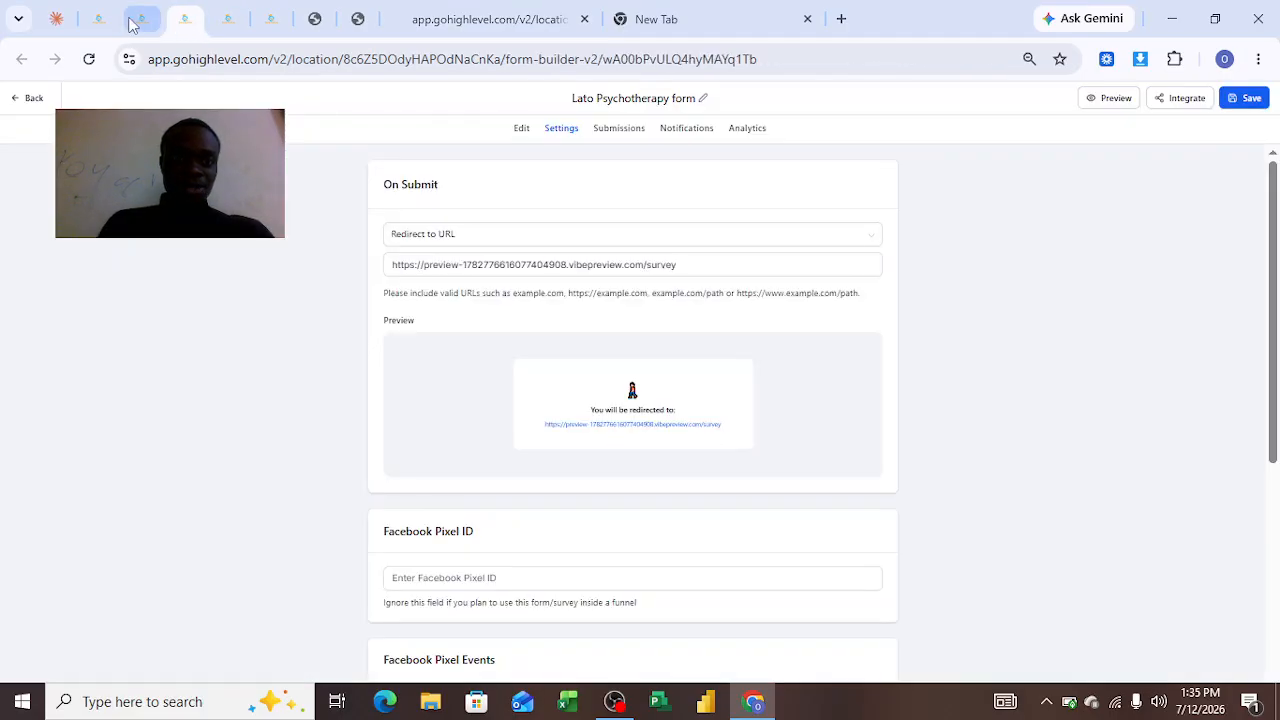
pyautogui.click(98, 20)
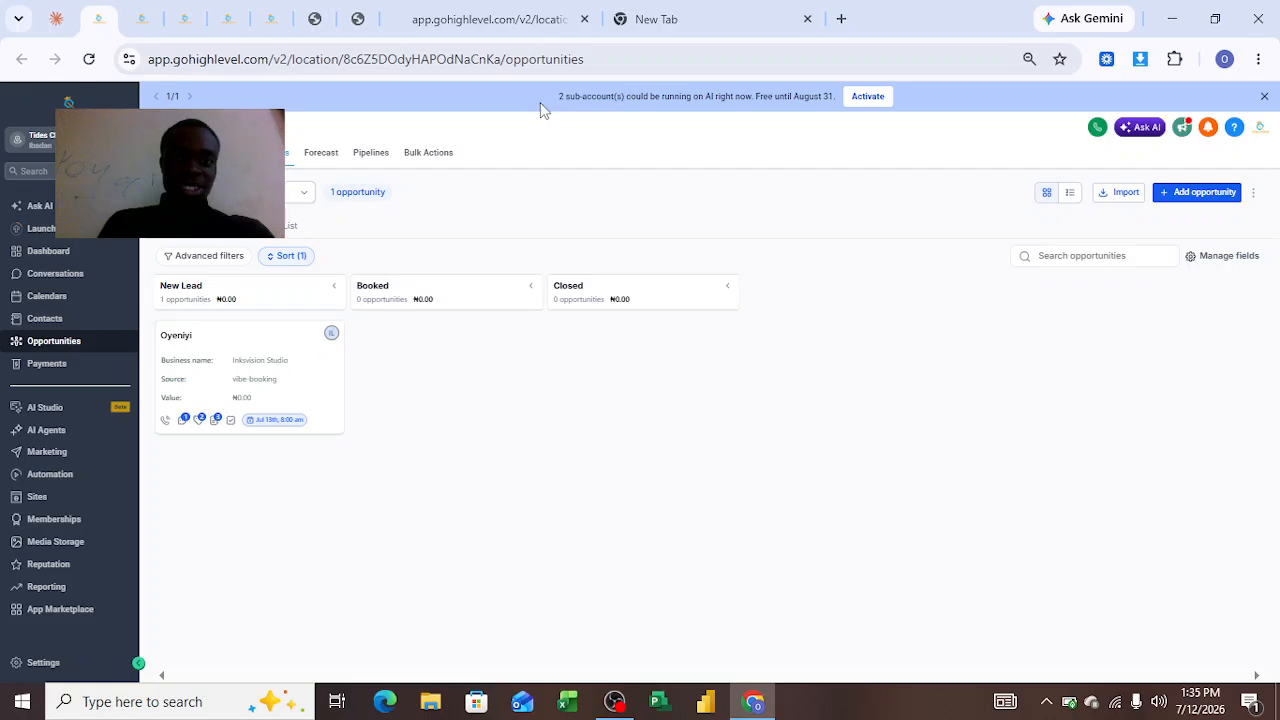
pyautogui.click(475, 19)
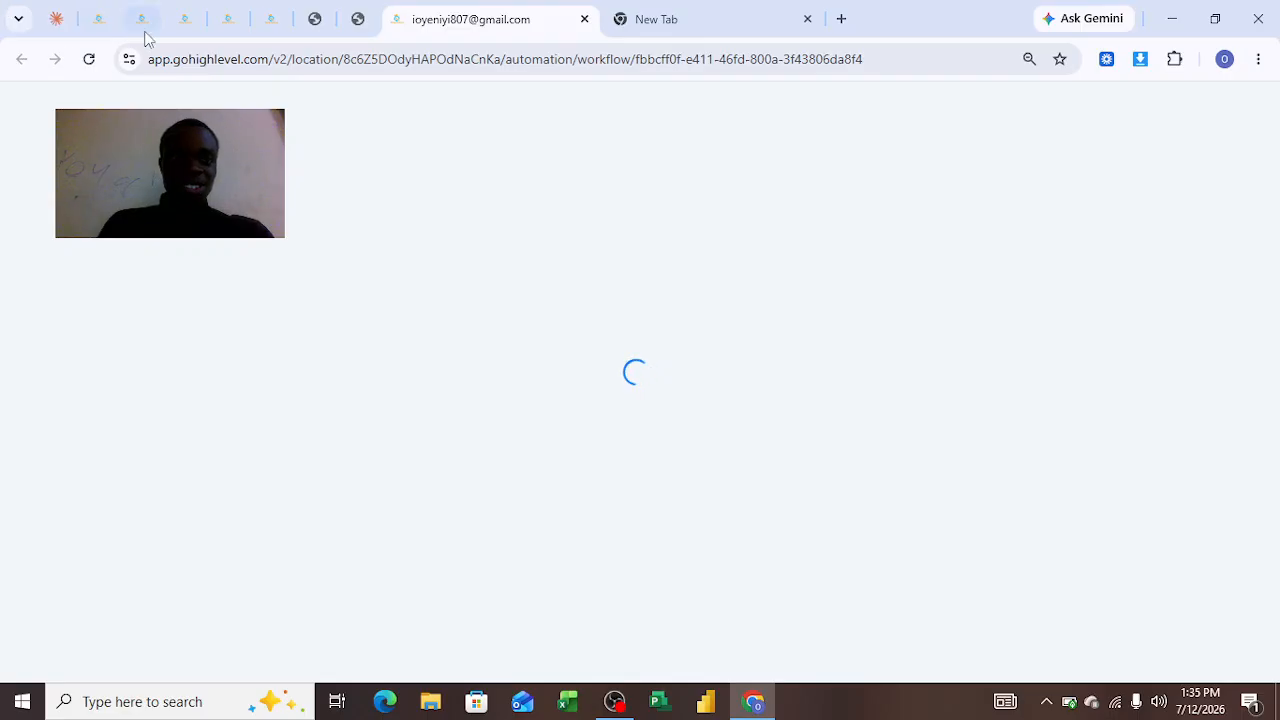
pyautogui.click(104, 21)
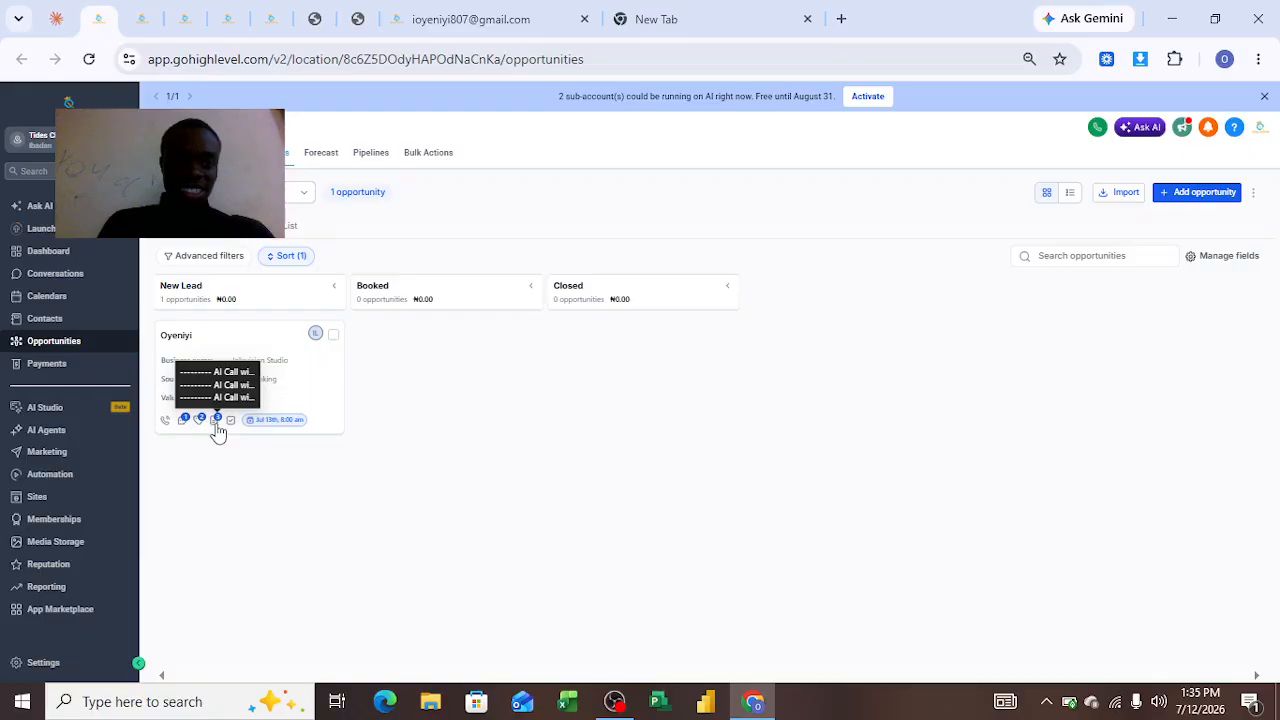
pyautogui.click(486, 57)
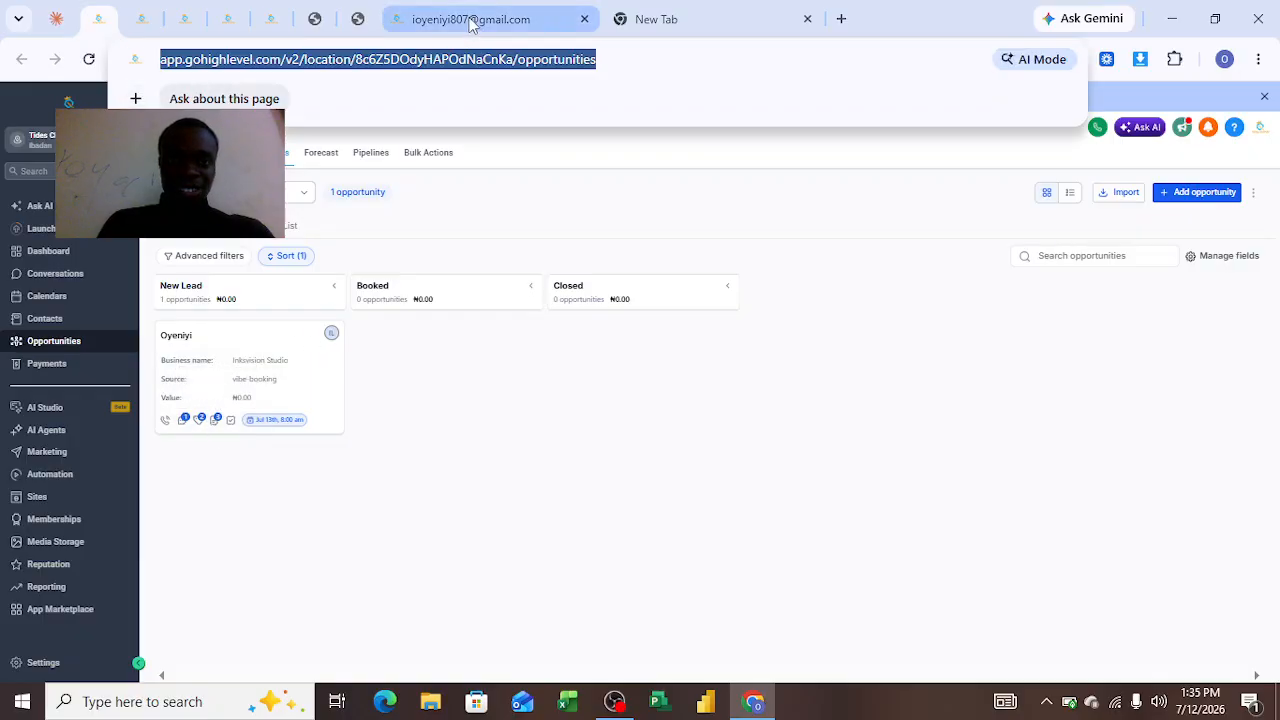
pyautogui.write('app.gohighlevel.com/v2/location/8c6Z5DOdyHAPOdNaCnKa/automation/workflow/fbbcff0f-e411-46fd-800a-3f43806da8f4')
pyautogui.press('Return')
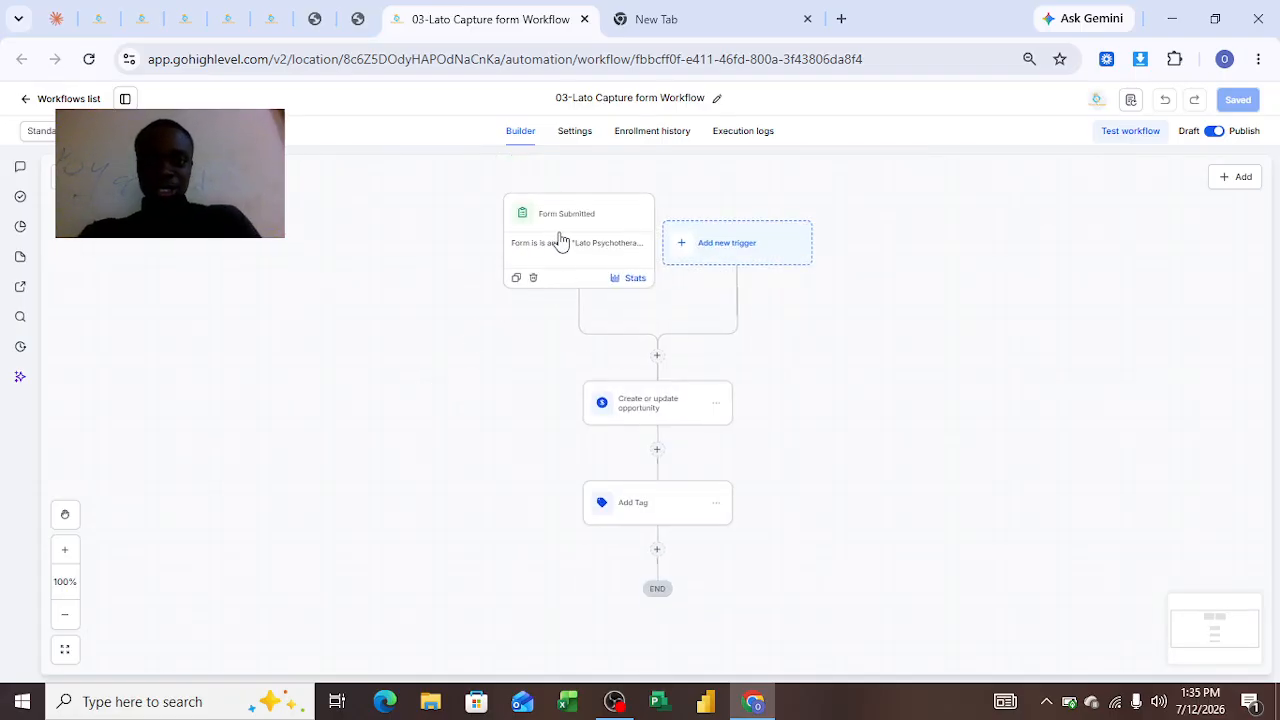
# Inspect the workflow's Form Submitted trigger and compare it with the Lato Psychotherapy form
pyautogui.click(560, 241)
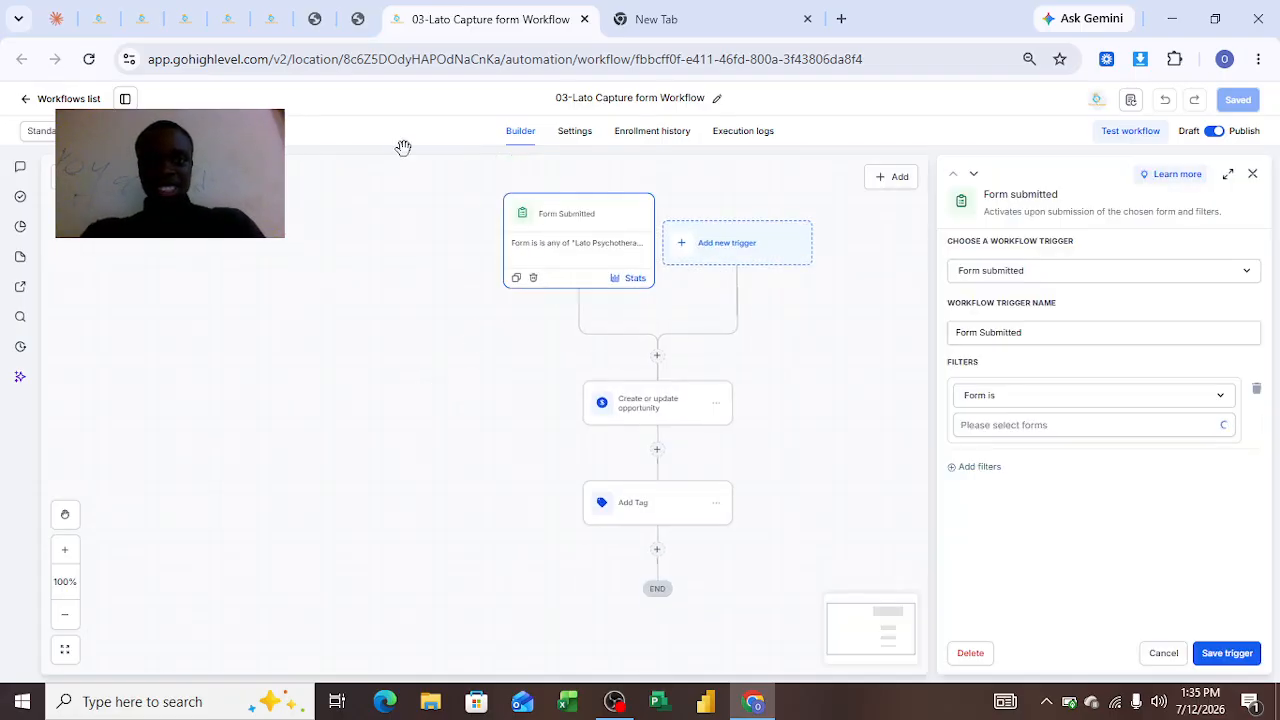
pyautogui.click(190, 14)
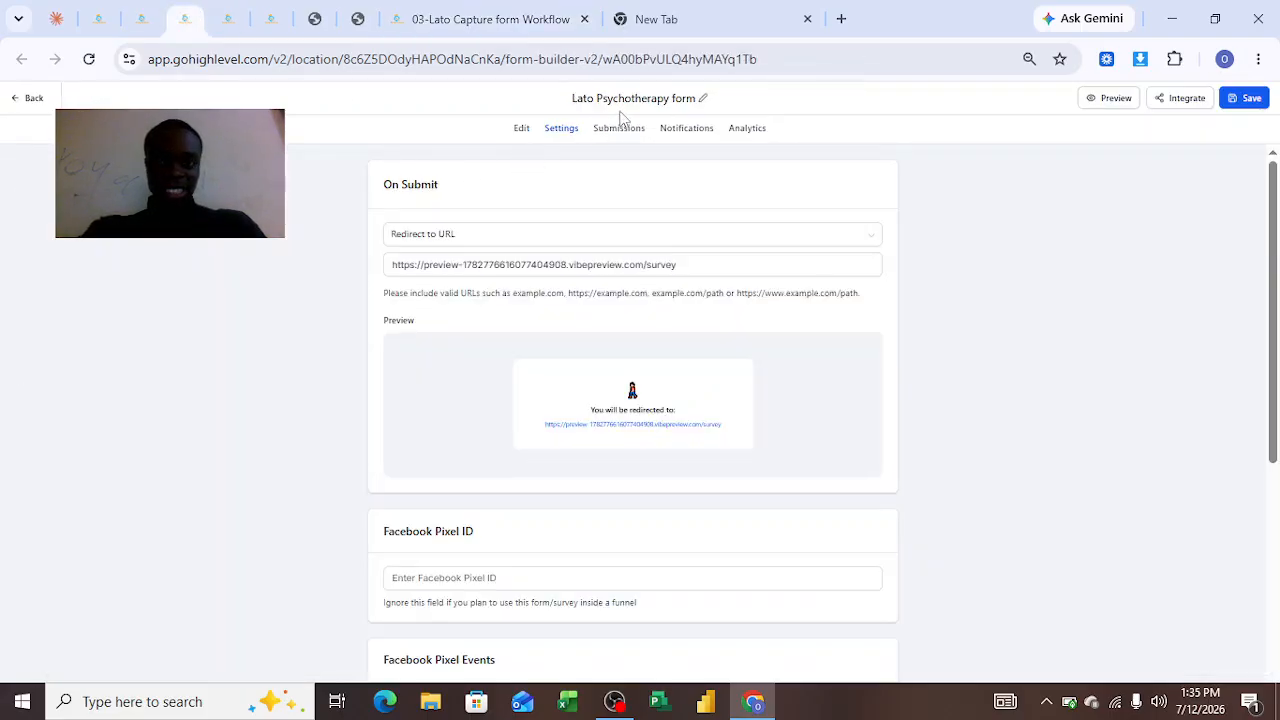
pyautogui.click(521, 130)
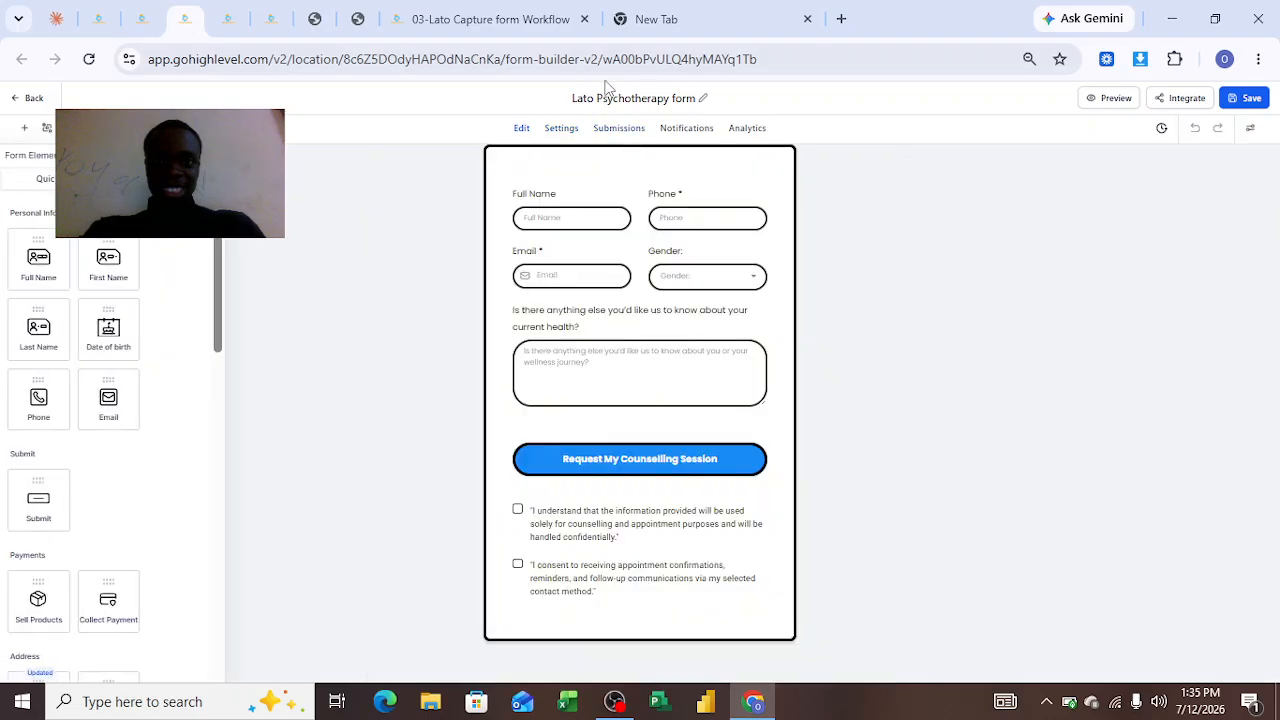
pyautogui.click(541, 30)
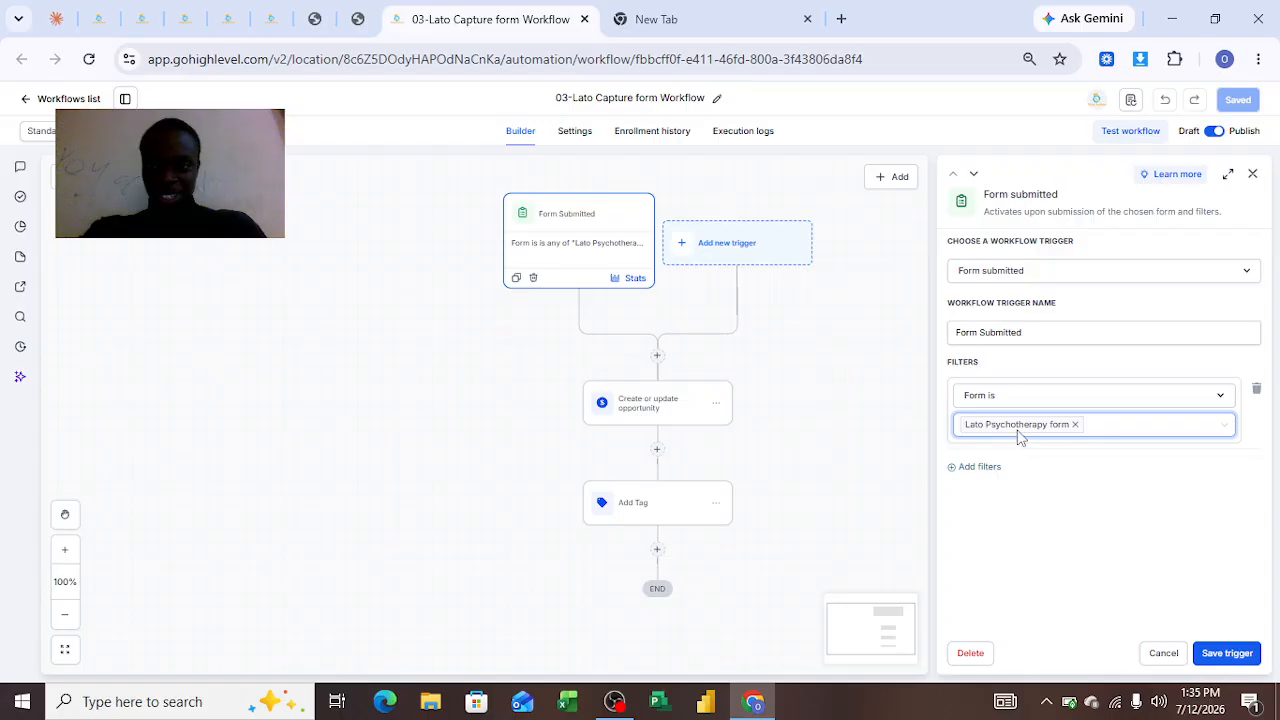
# Review the workflow's Create or update opportunity and Add Tag actions alongside the opportunities pipeline
pyautogui.click(660, 423)
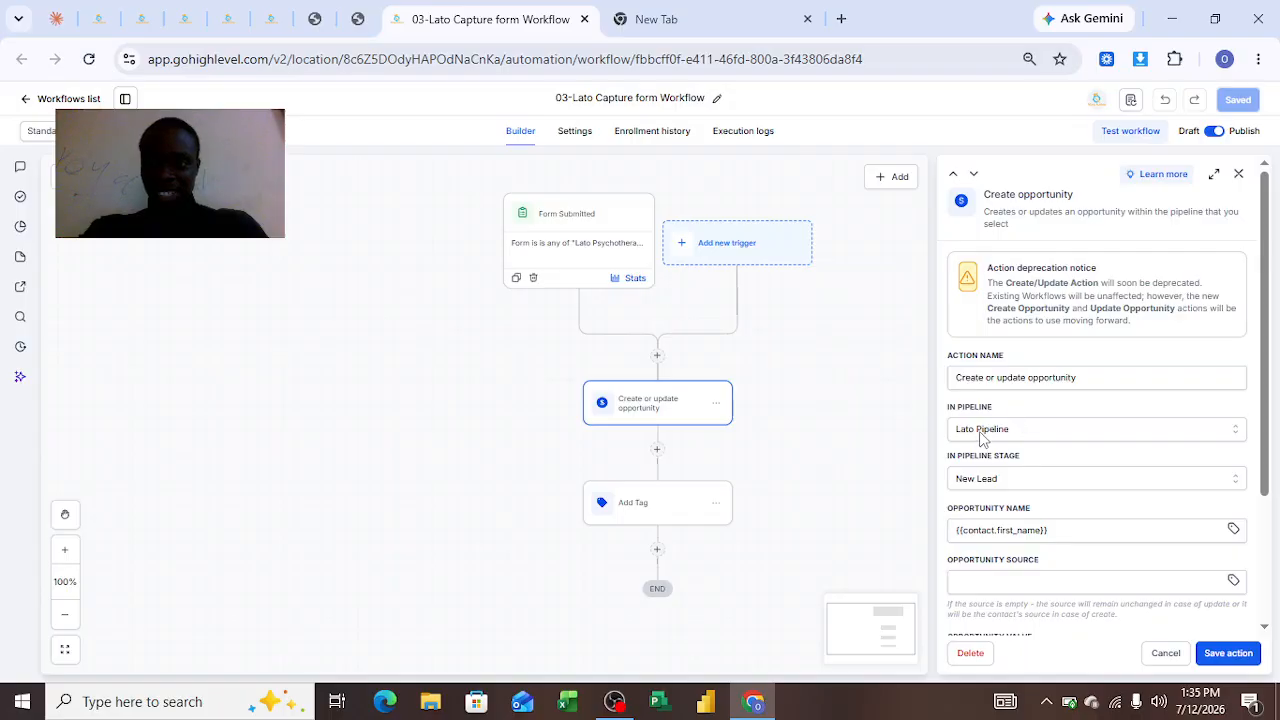
pyautogui.click(98, 19)
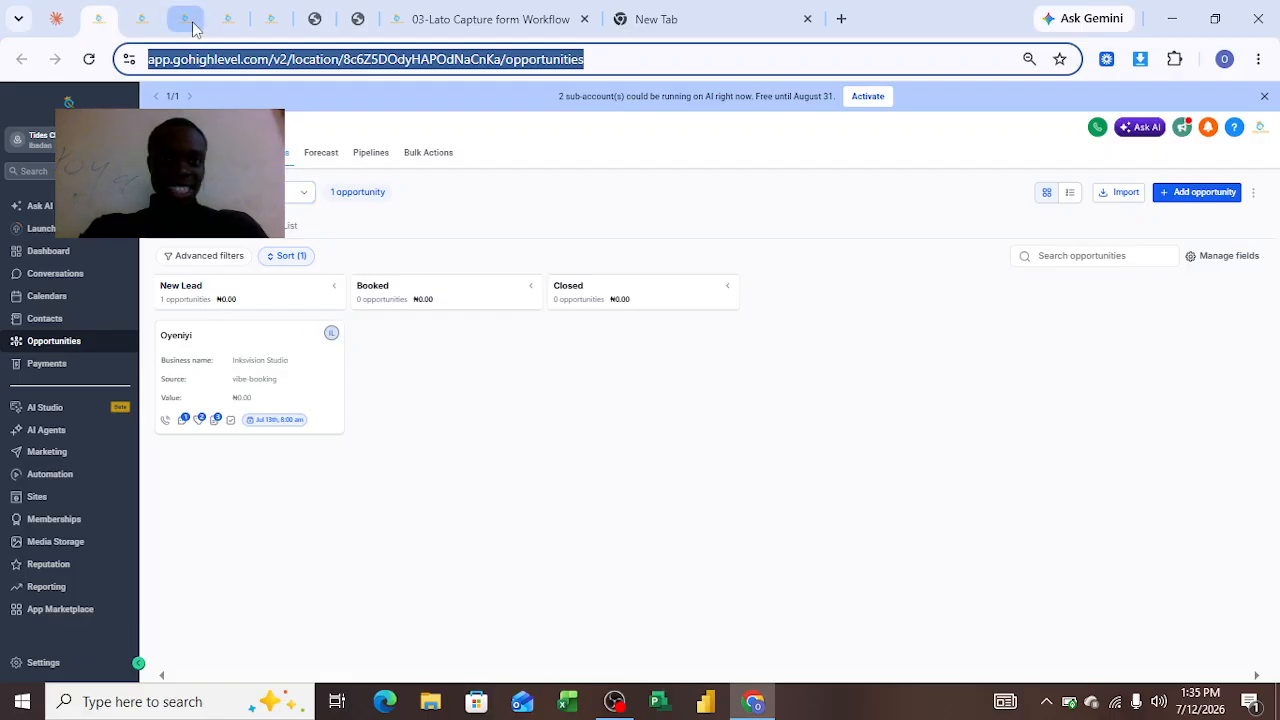
pyautogui.click(498, 38)
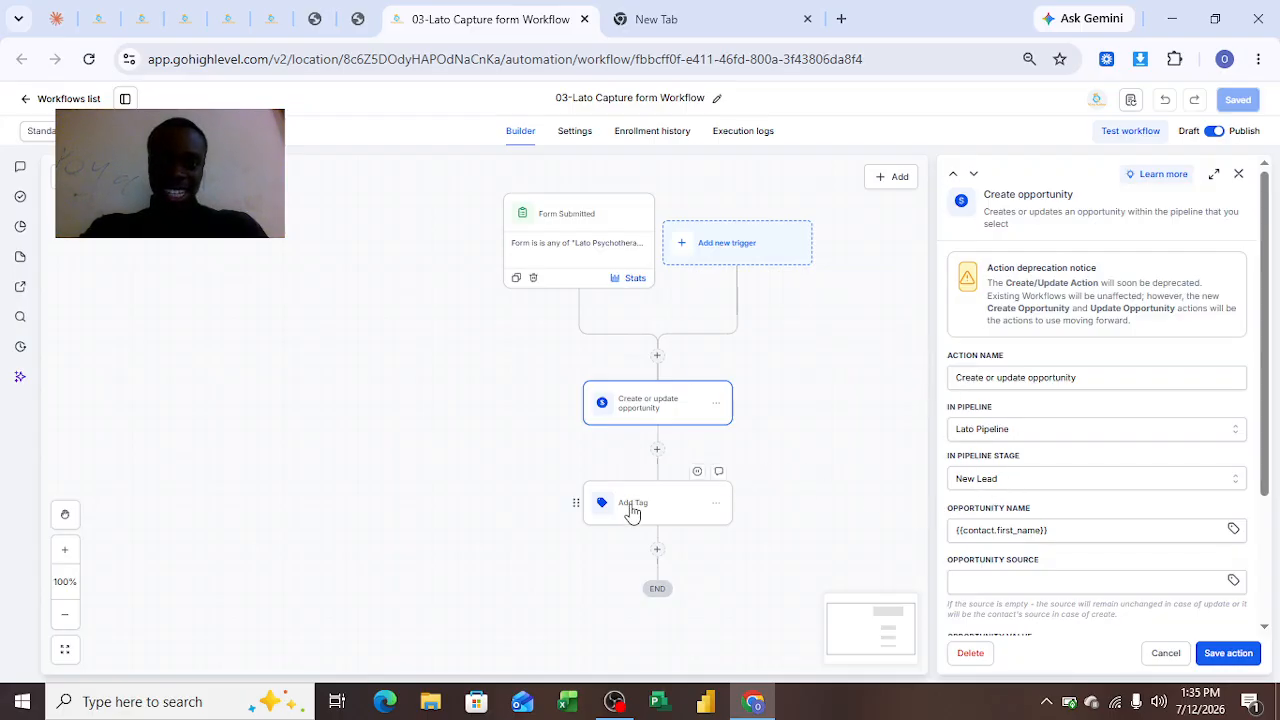
pyautogui.click(632, 512)
pyautogui.click(985, 332)
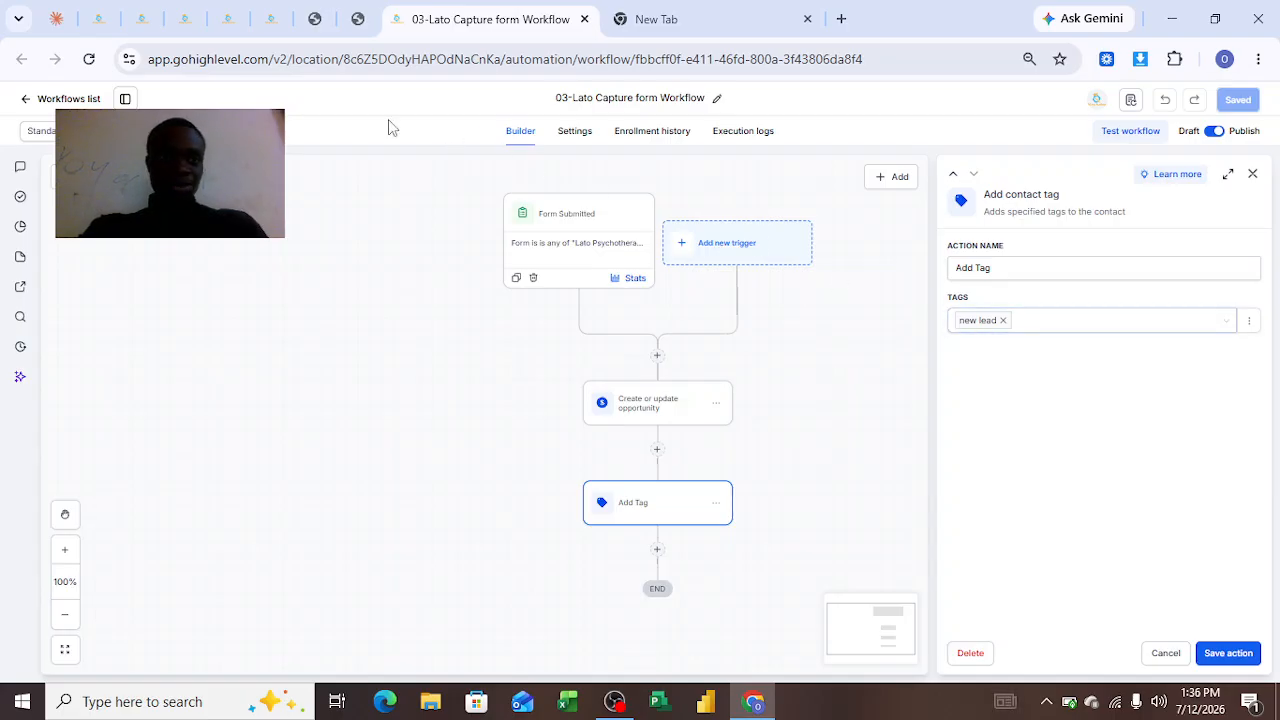
pyautogui.click(131, 30)
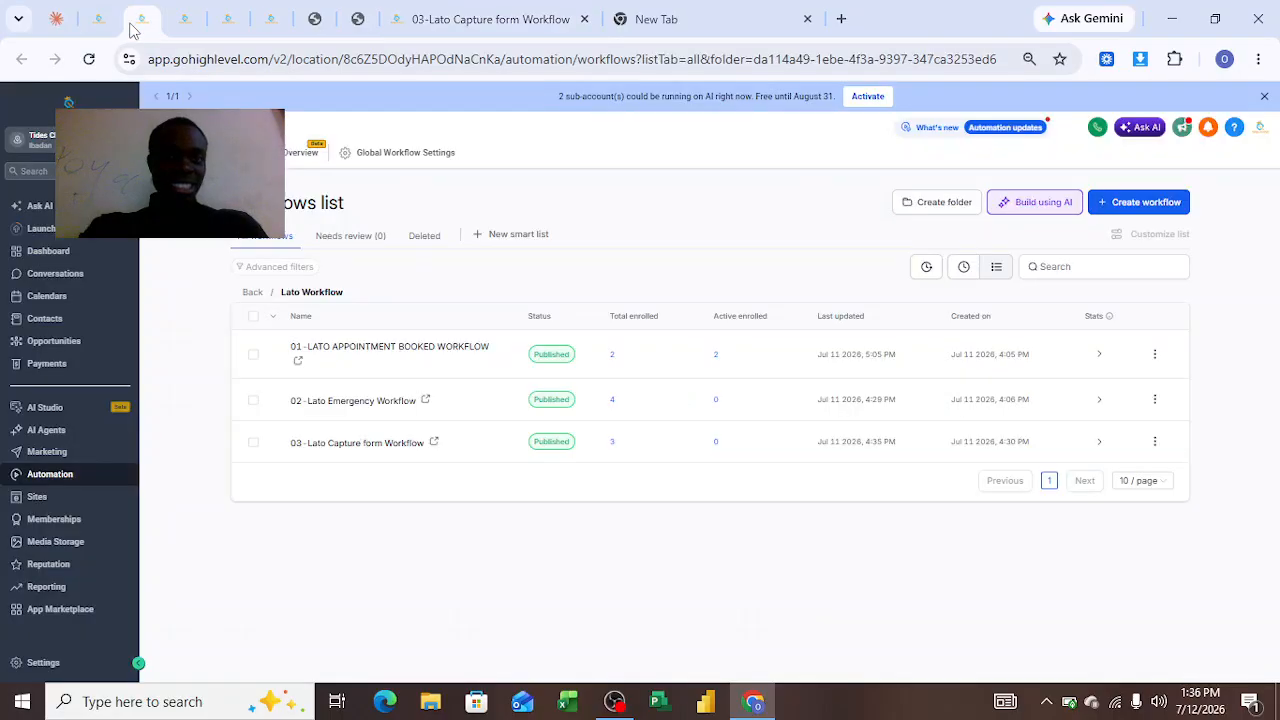
pyautogui.click(98, 19)
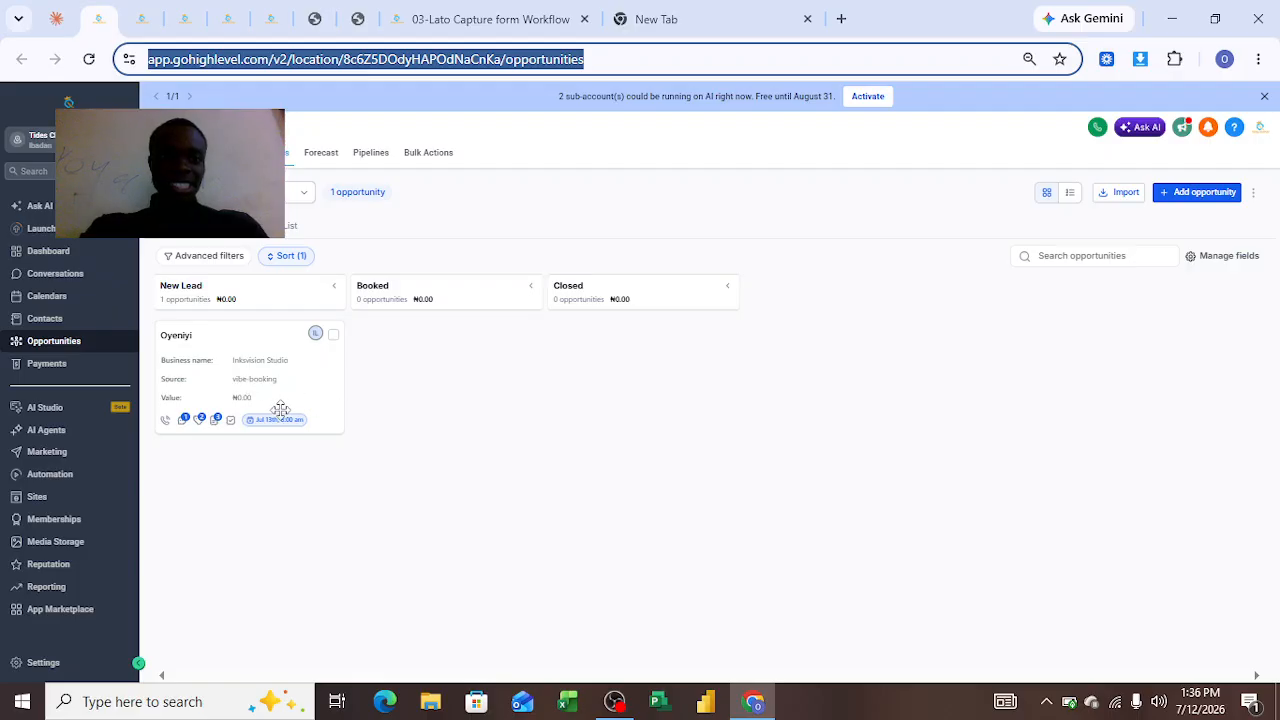
pyautogui.click(500, 16)
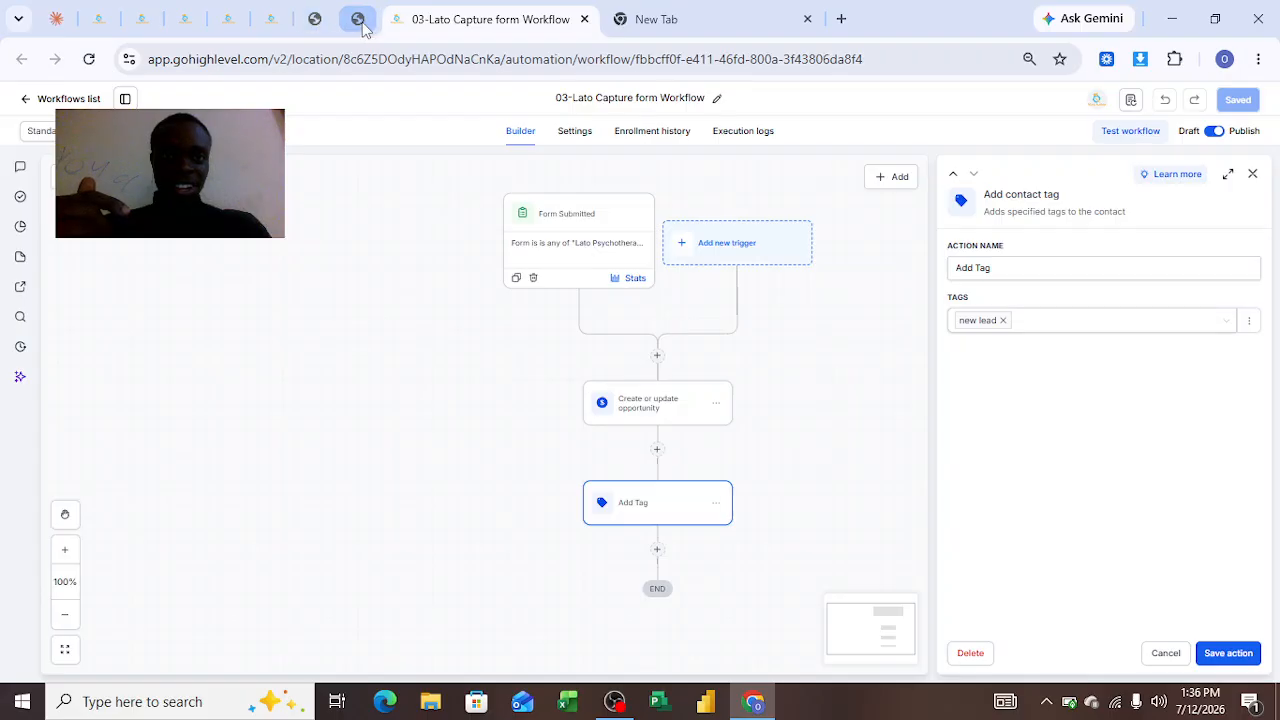
# Scroll through the survey's Section 2 questions and advance to the next section
pyautogui.click(316, 20)
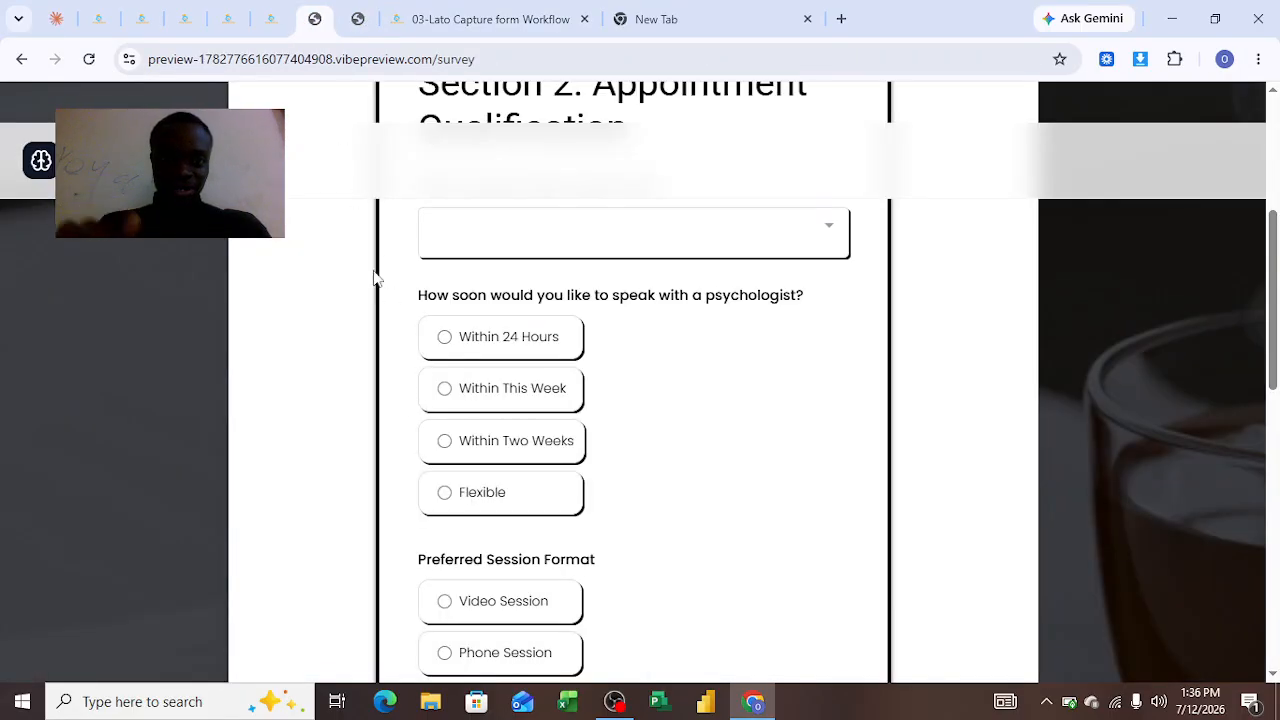
pyautogui.scroll(3, 313, 298)
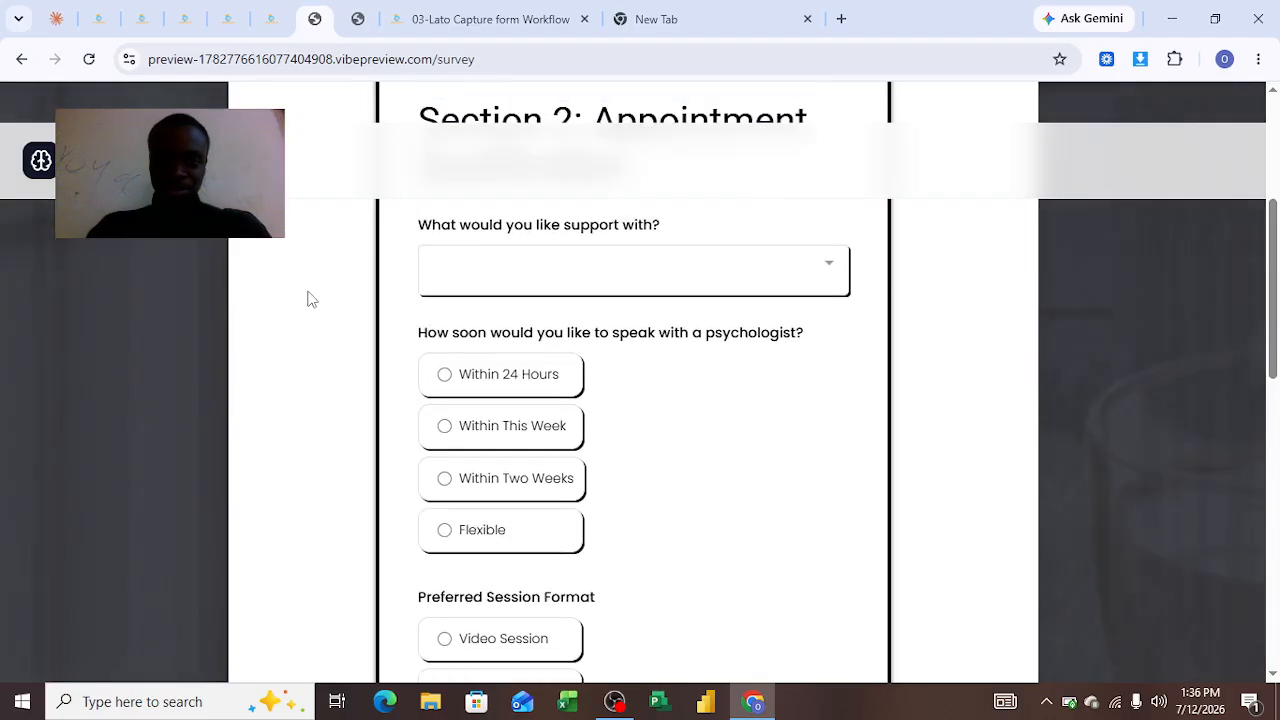
pyautogui.scroll(-5, 313, 388)
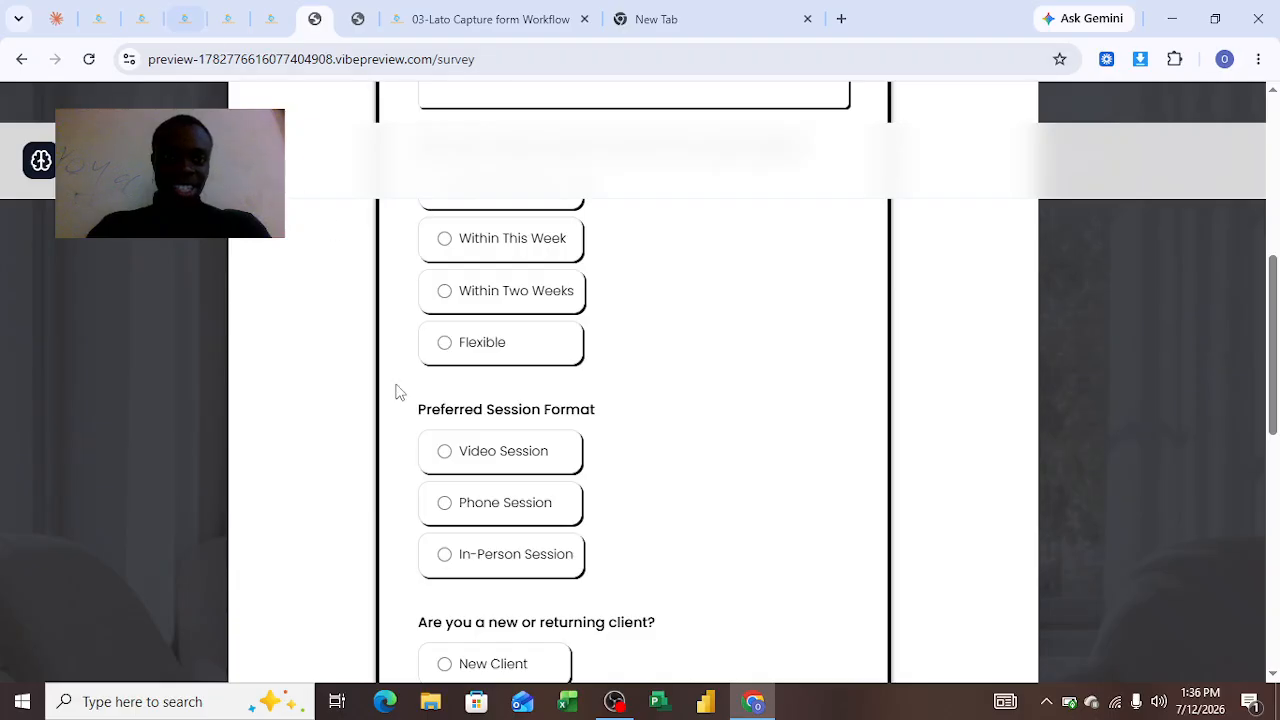
pyautogui.scroll(-1, 440, 505)
pyautogui.scroll(-10, 440, 505)
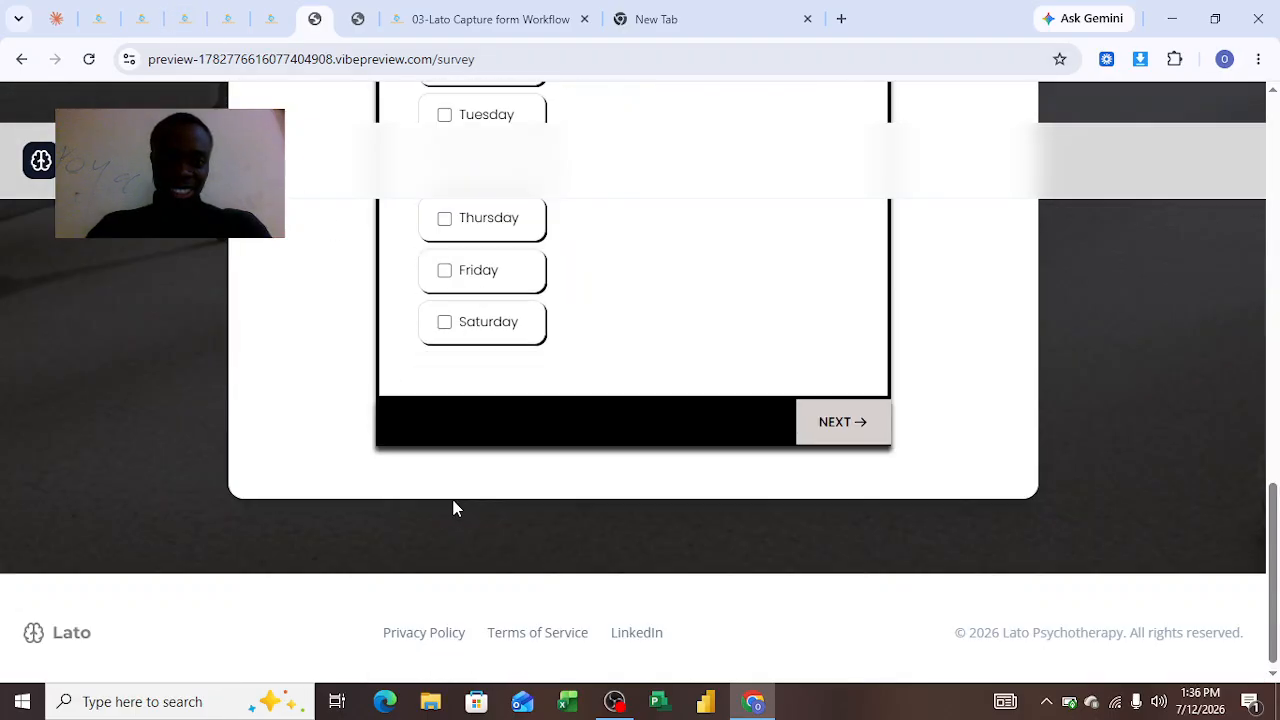
pyautogui.click(823, 425)
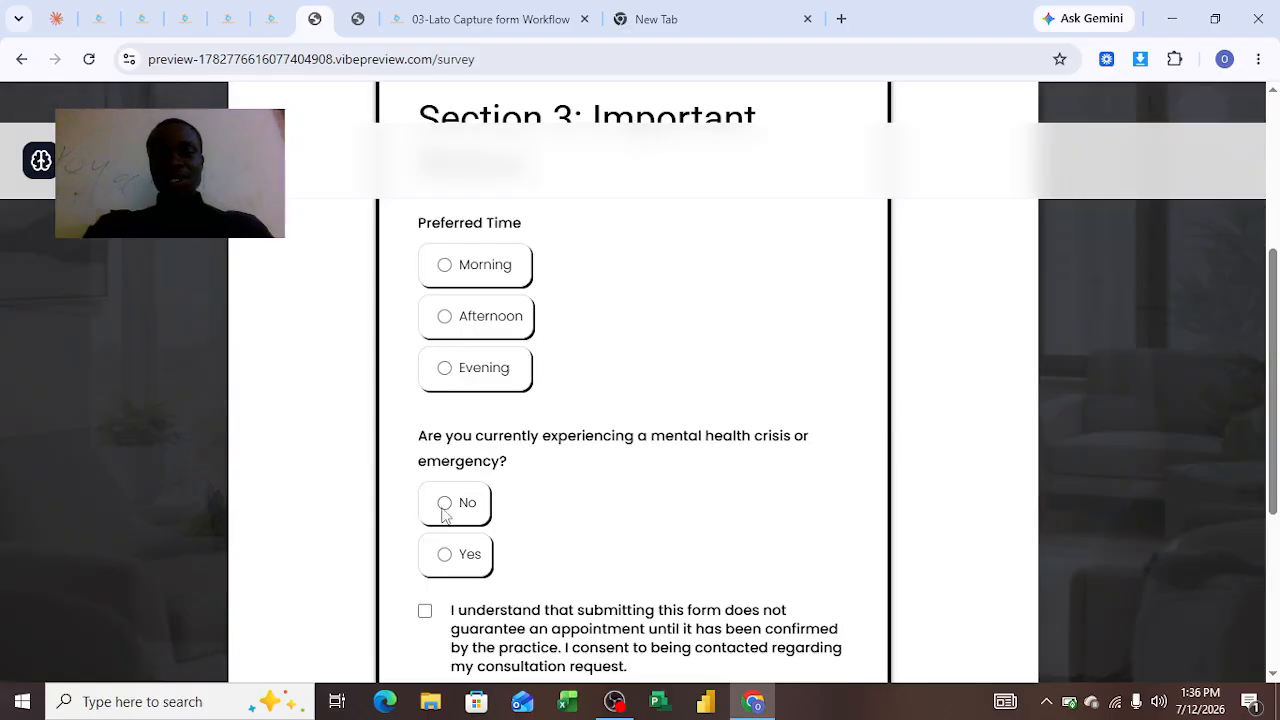
# Tick the consent checkbox, submit the survey and switch to the opportunities pipeline
pyautogui.click(426, 614)
pyautogui.scroll(-1, 658, 539)
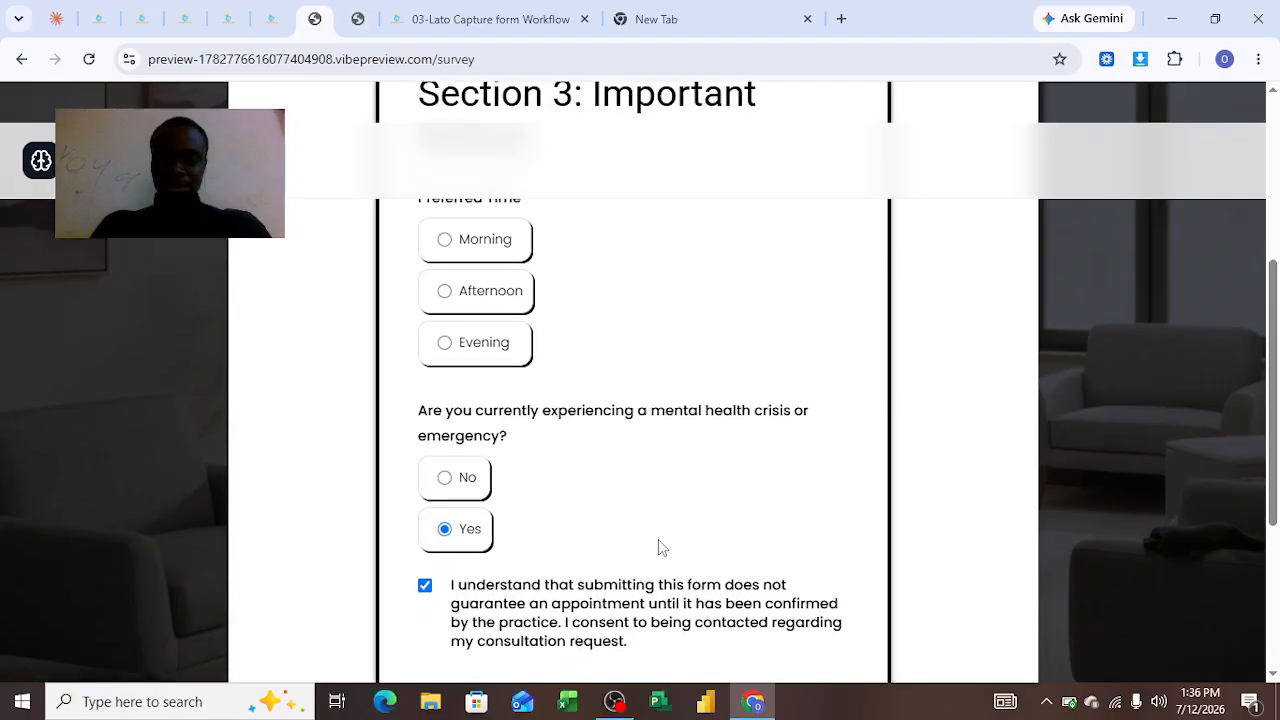
pyautogui.scroll(-3, 700, 592)
pyautogui.click(826, 413)
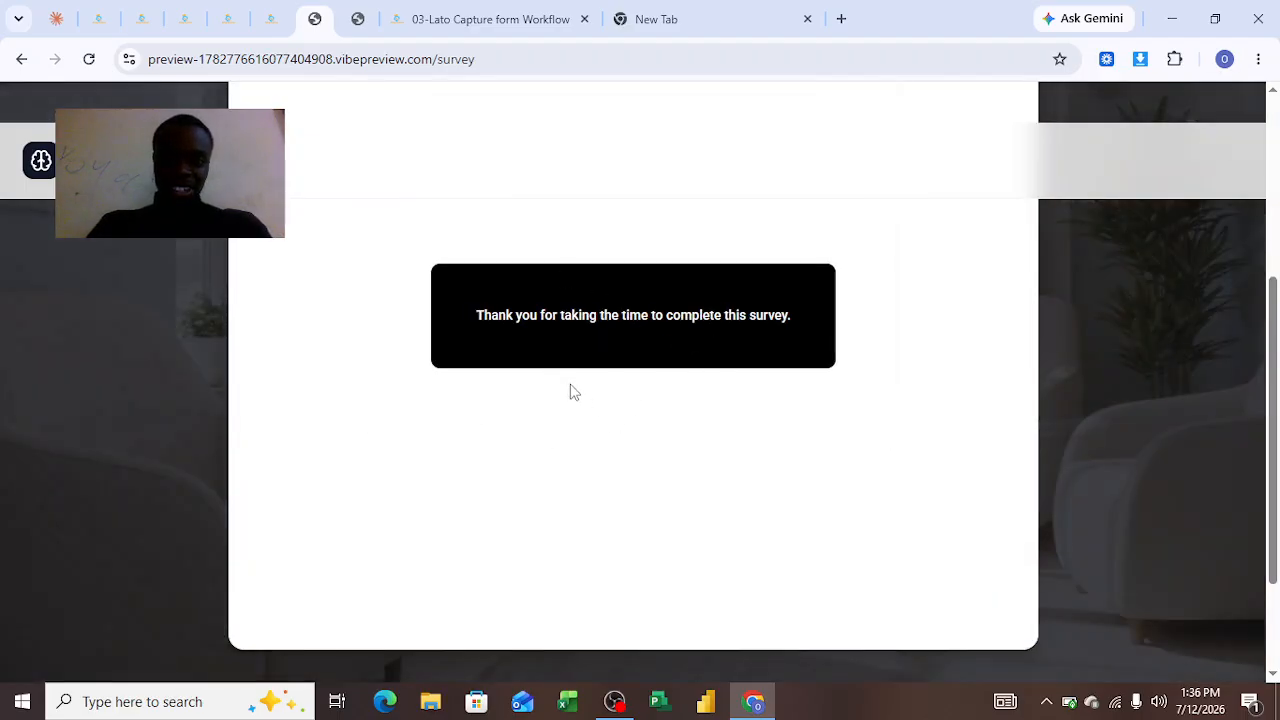
pyautogui.click(115, 27)
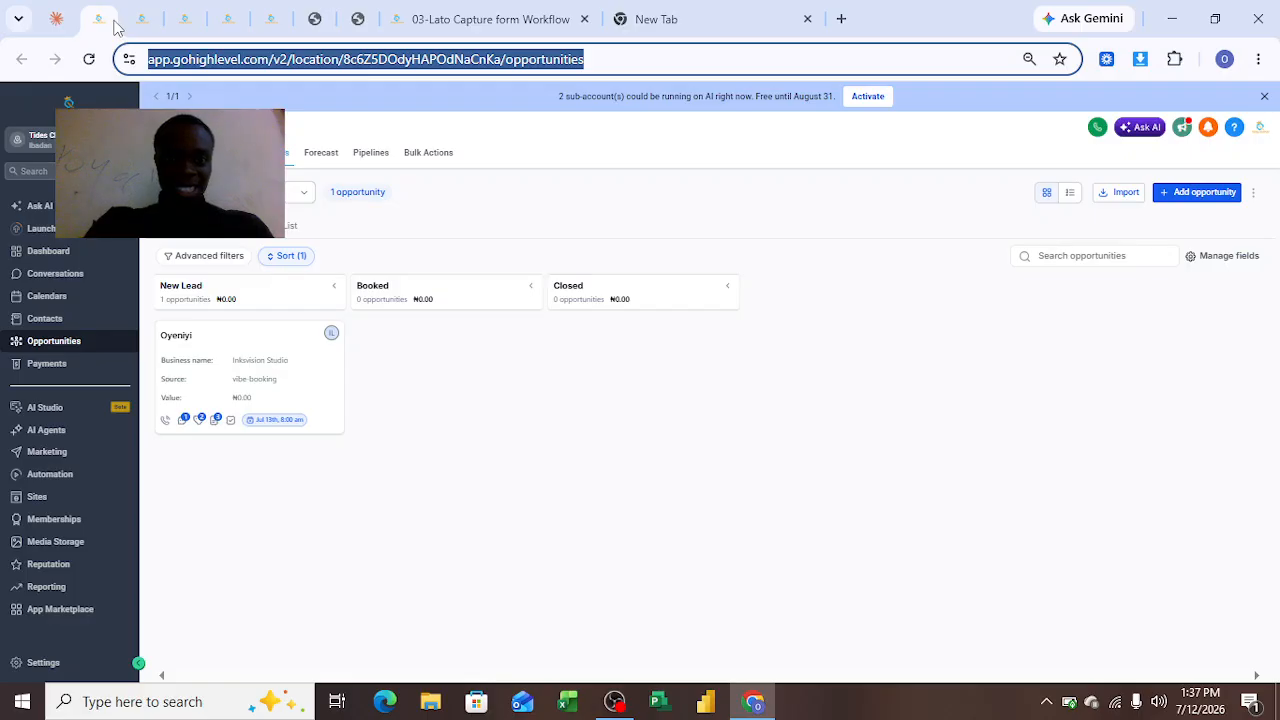
# Open the 02-Lato Emergency Workflow from the workflows list, then return to the opportunities pipeline
pyautogui.moveTo(199, 424)
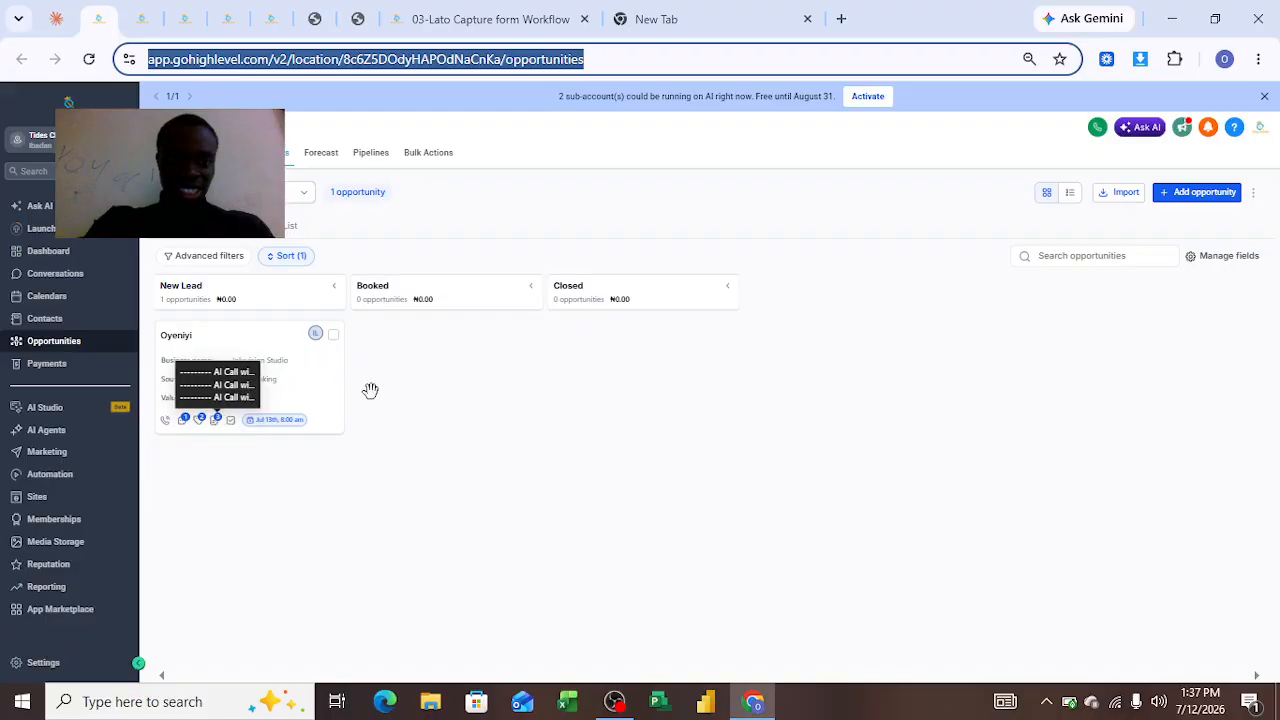
pyautogui.click(487, 31)
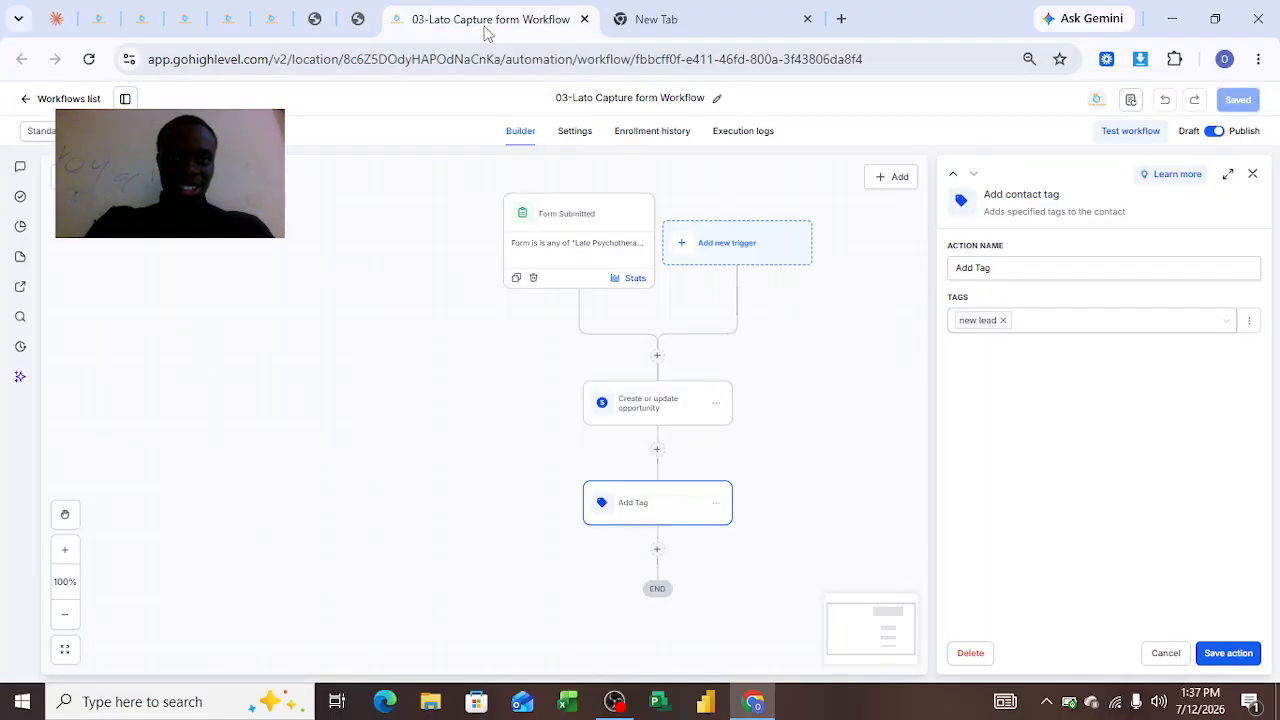
pyautogui.click(141, 21)
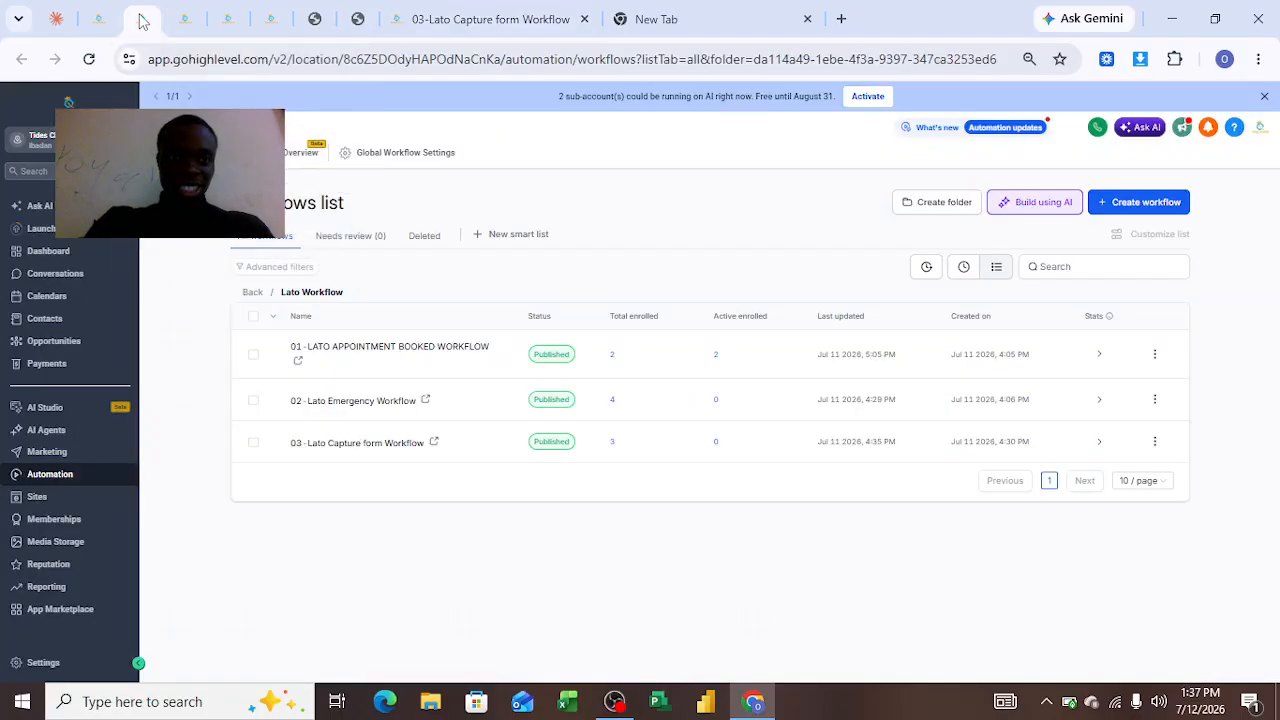
pyautogui.click(422, 405)
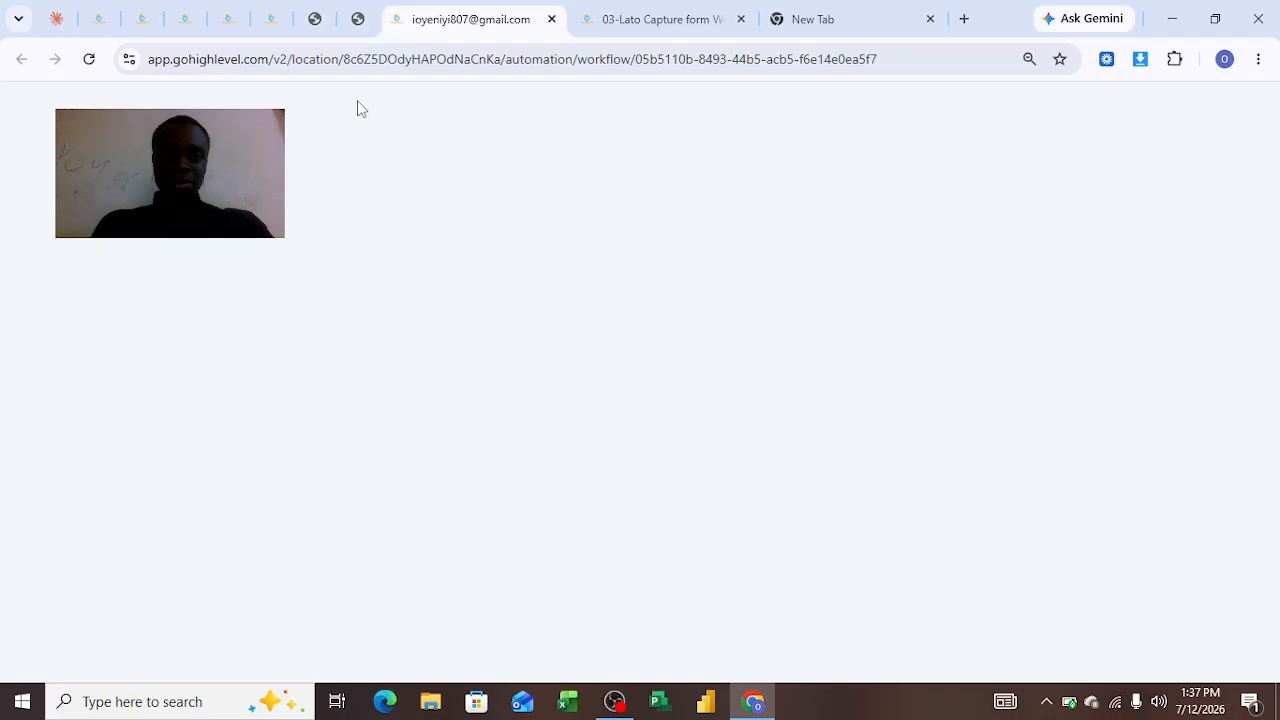
pyautogui.click(139, 21)
pyautogui.click(100, 22)
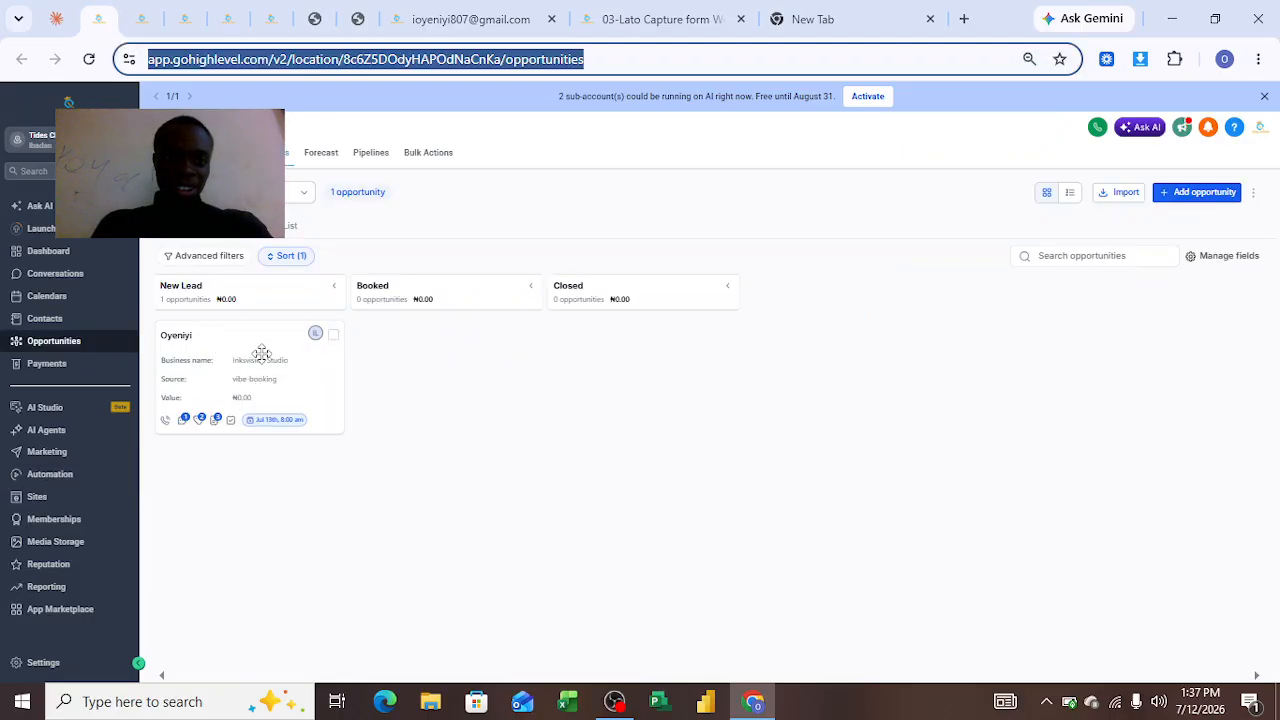
# Open the test lead's opportunity in New Lead and review its details, source and tags
pyautogui.click(235, 378)
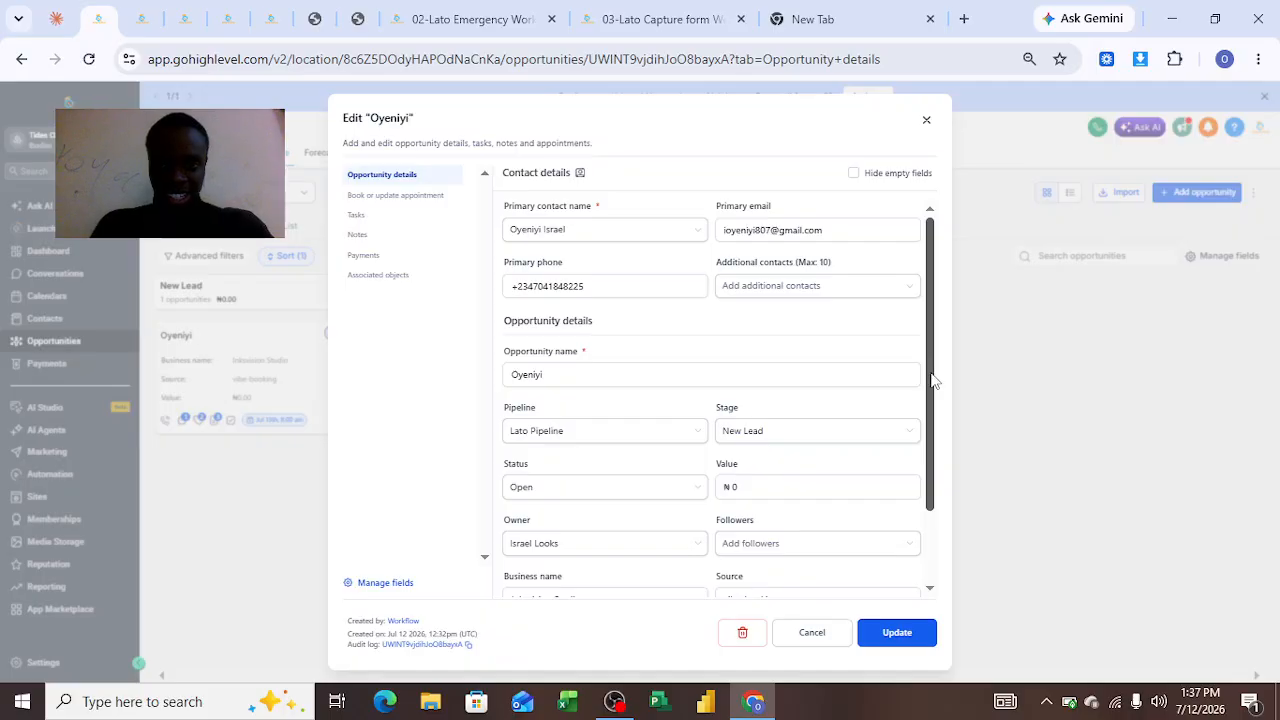
pyautogui.scroll(-3, 911, 480)
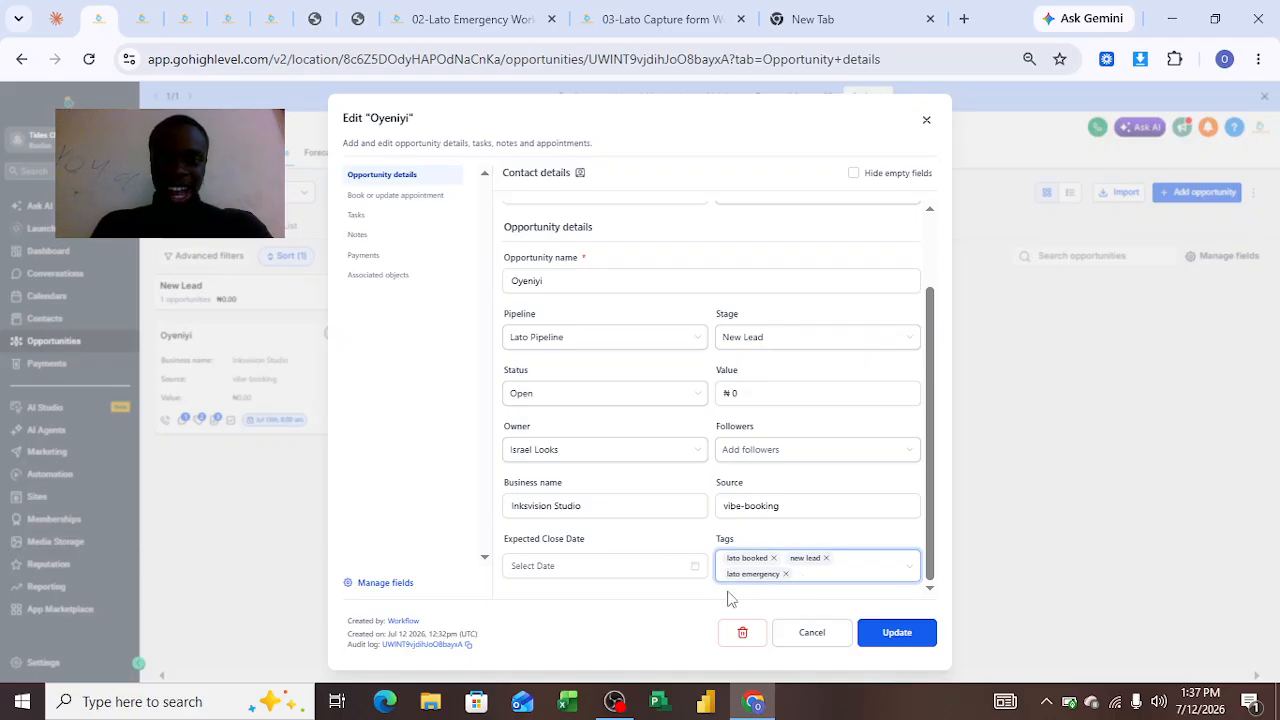
pyautogui.click(696, 642)
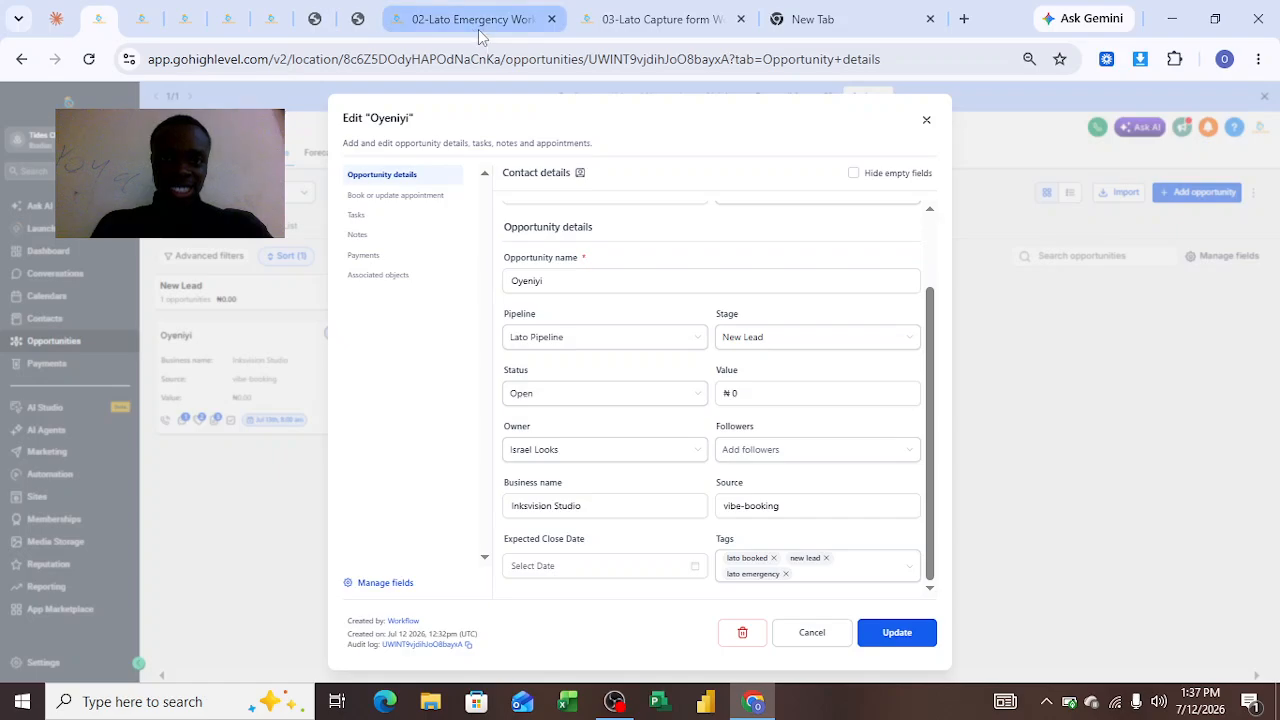
# Inspect the Emergency workflow's Survey Submitted trigger and its survey filter, comparing it with the survey and capture workflow
pyautogui.click(511, 28)
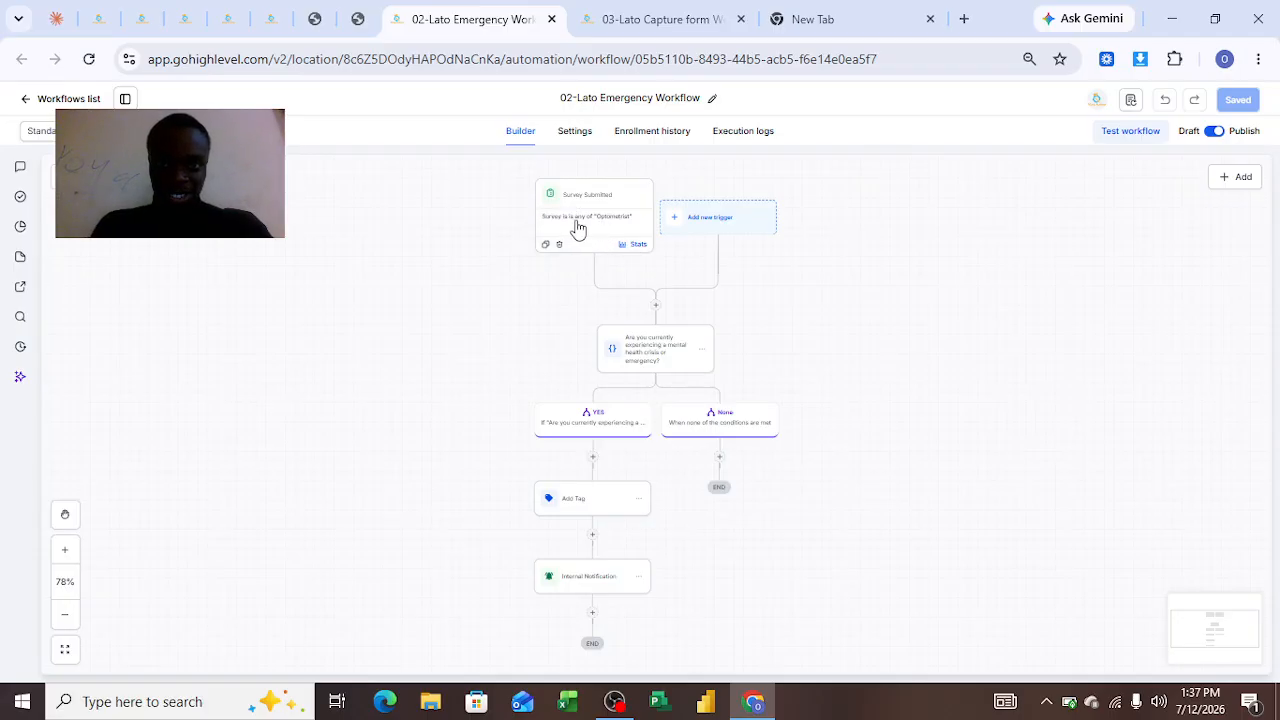
pyautogui.click(577, 229)
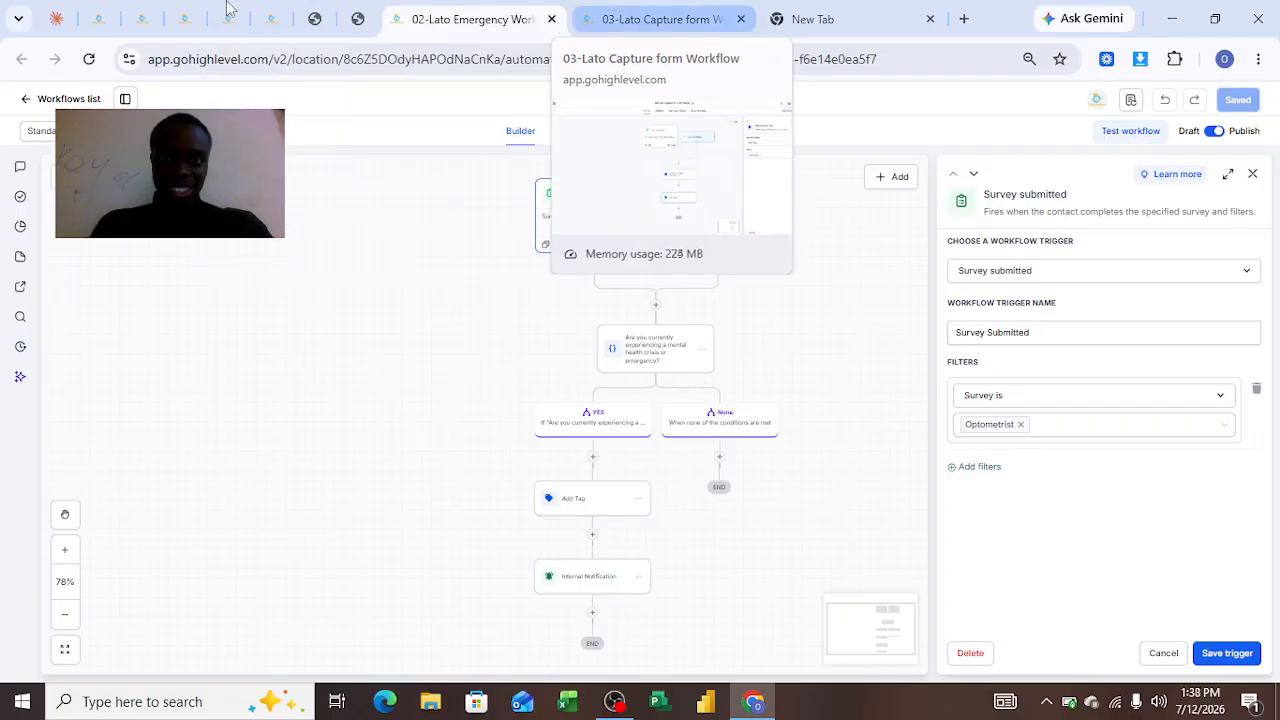
pyautogui.click(309, 34)
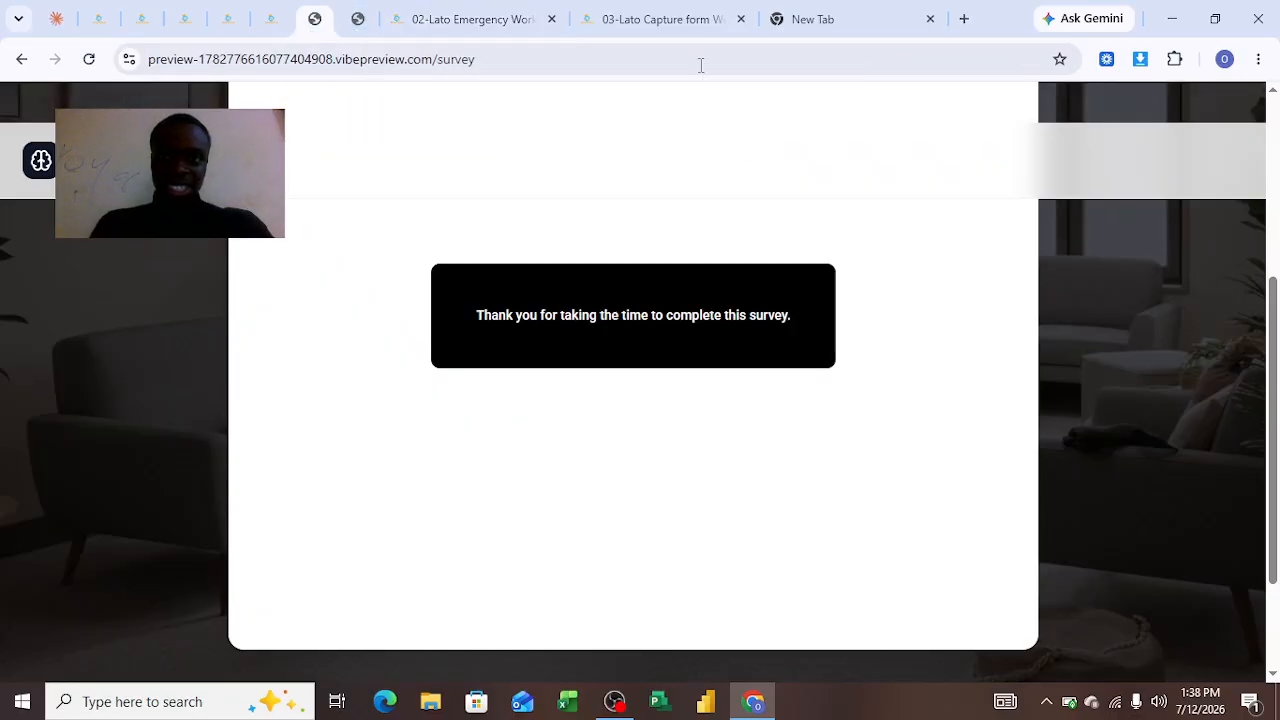
pyautogui.click(666, 19)
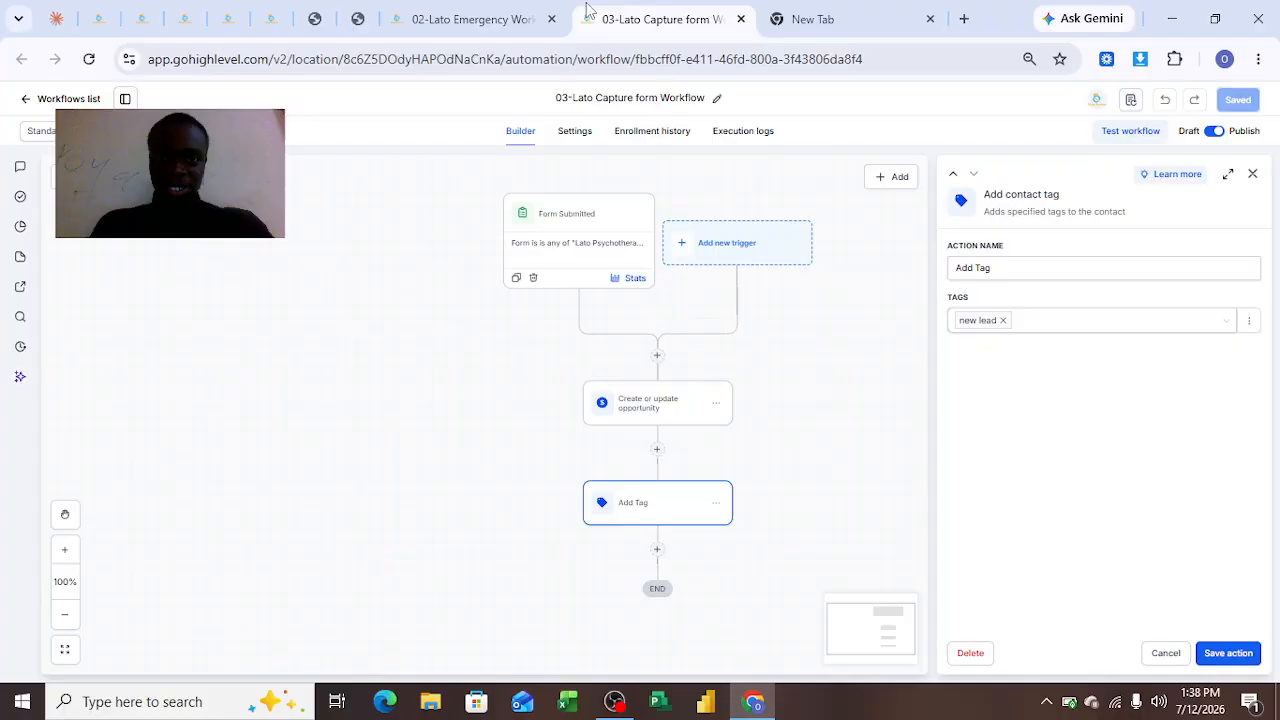
pyautogui.click(474, 19)
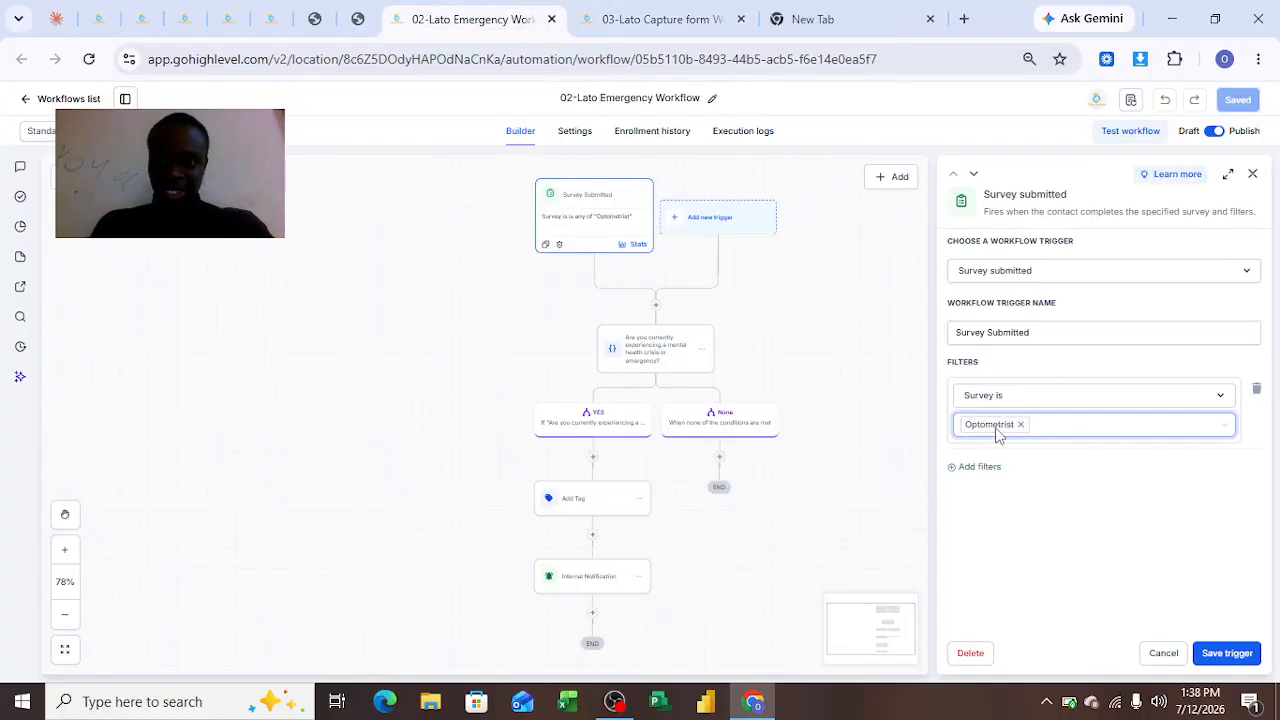
pyautogui.click(838, 325)
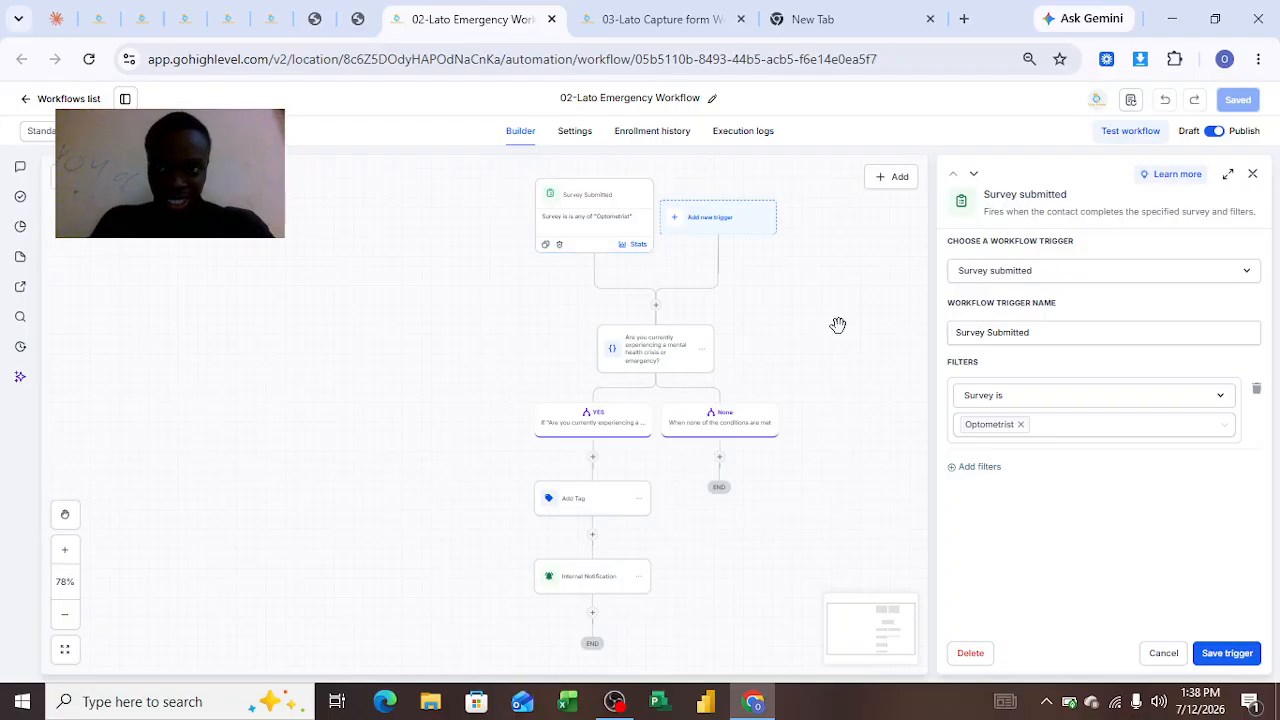
pyautogui.click(1252, 177)
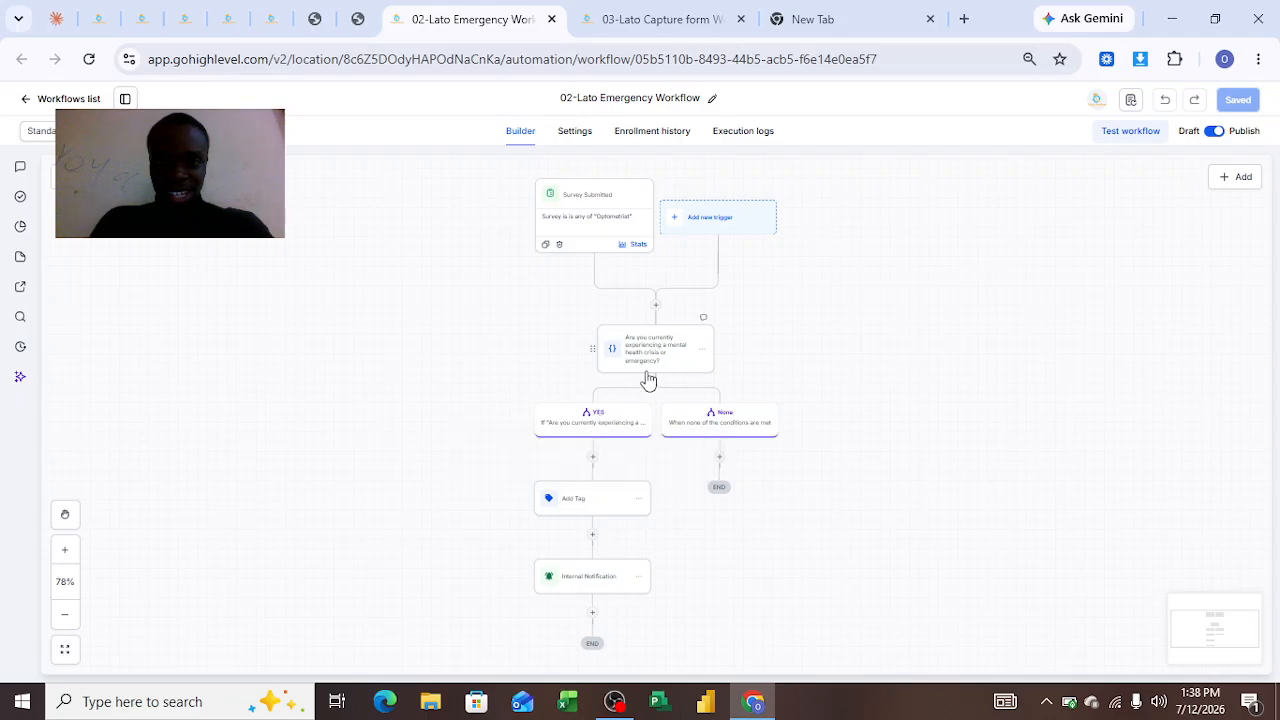
# Inspect the workflow's If/else crisis condition branch and the Add Tag action it leads to
pyautogui.click(648, 378)
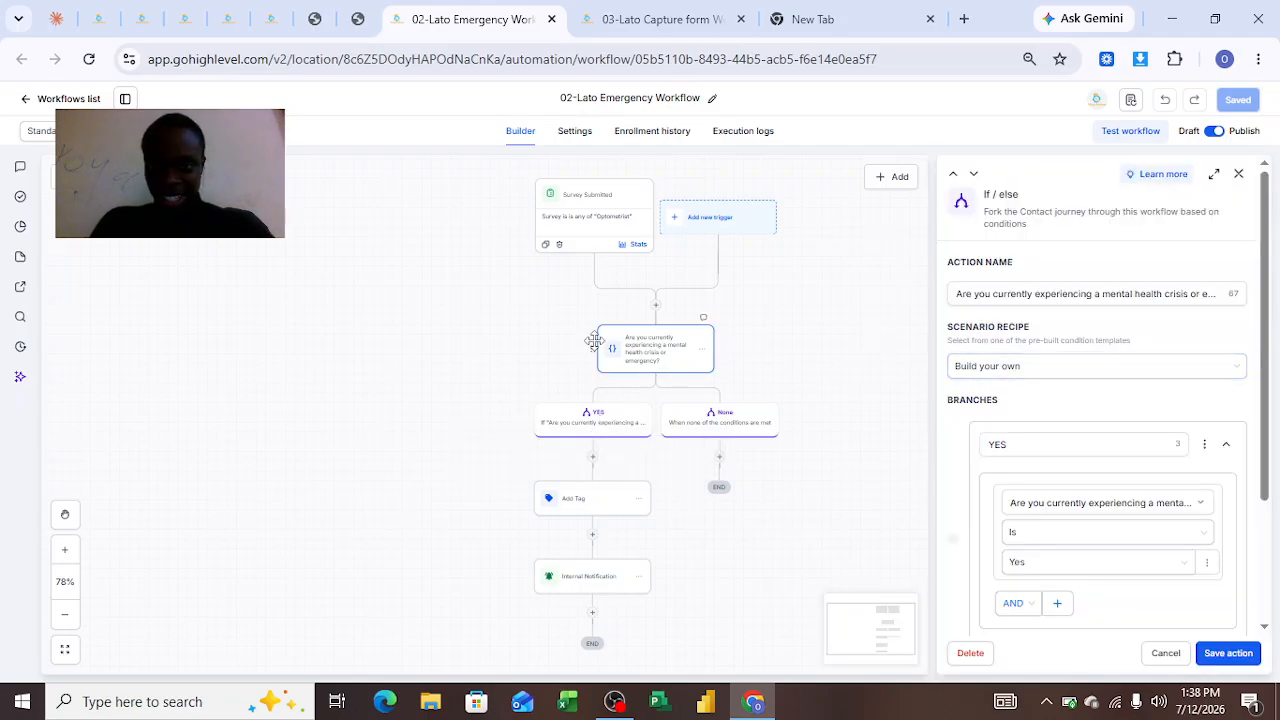
pyautogui.click(1008, 294)
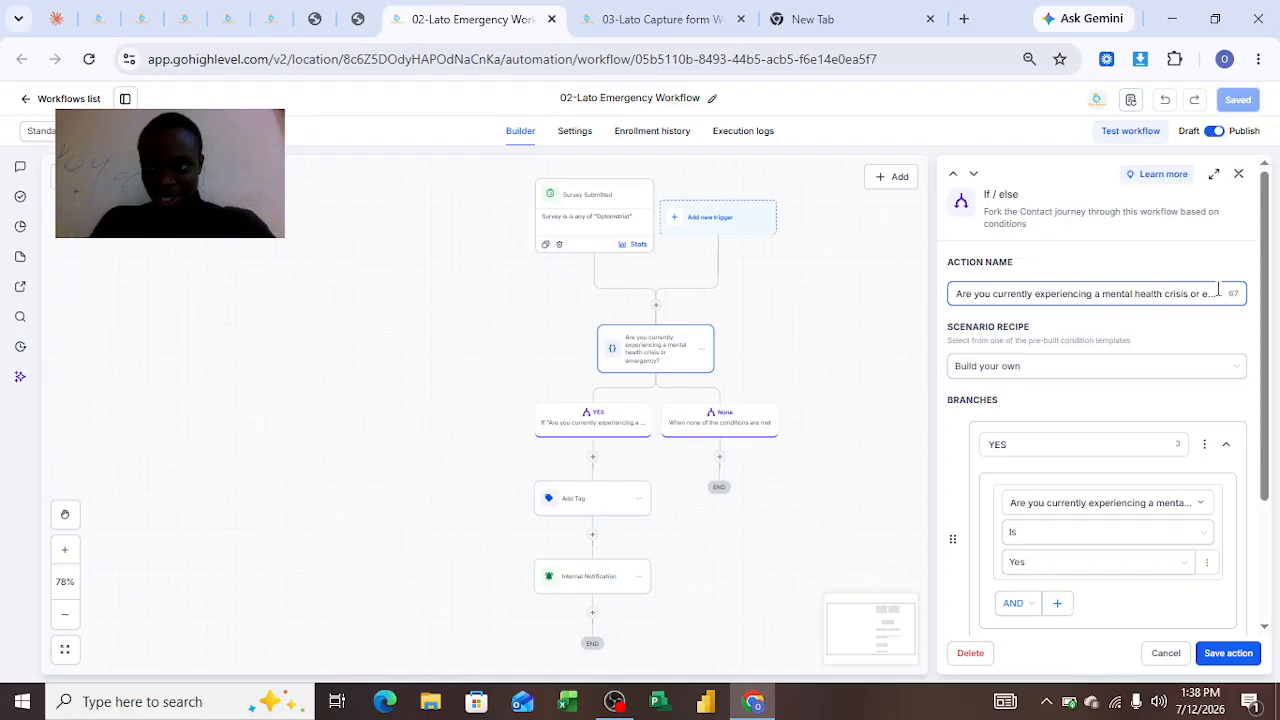
pyautogui.click(1005, 447)
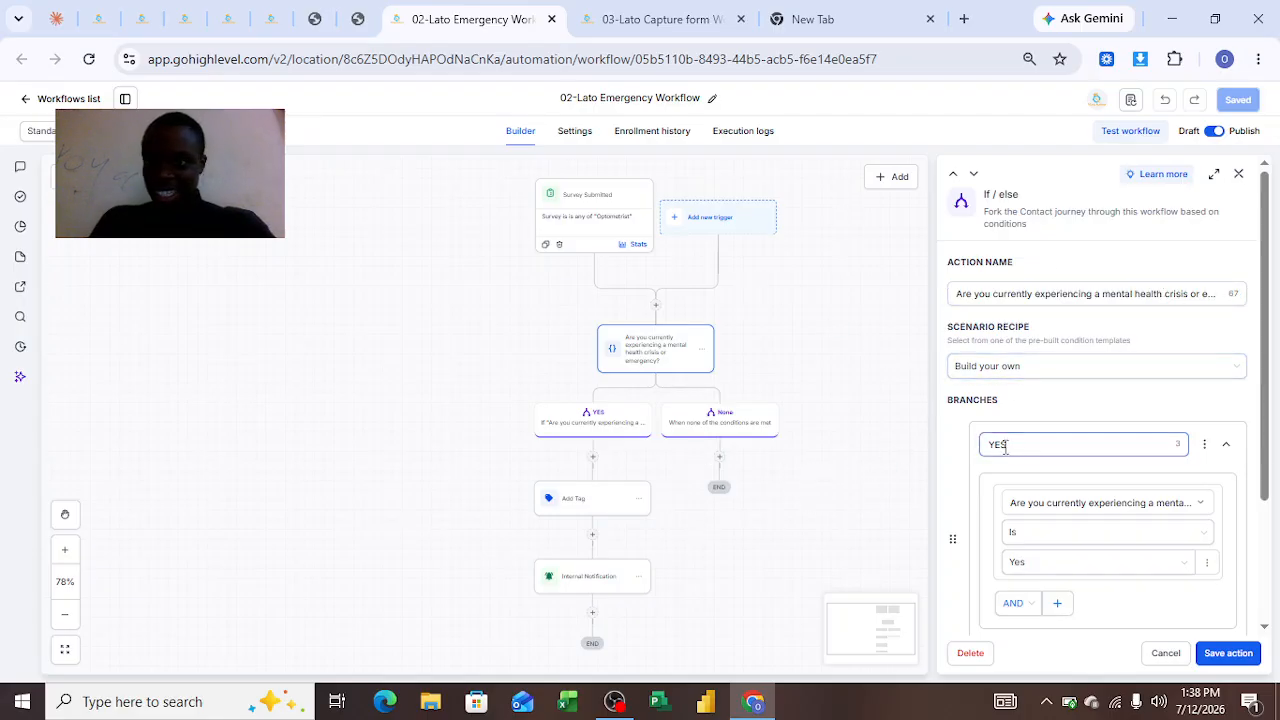
pyautogui.click(1013, 536)
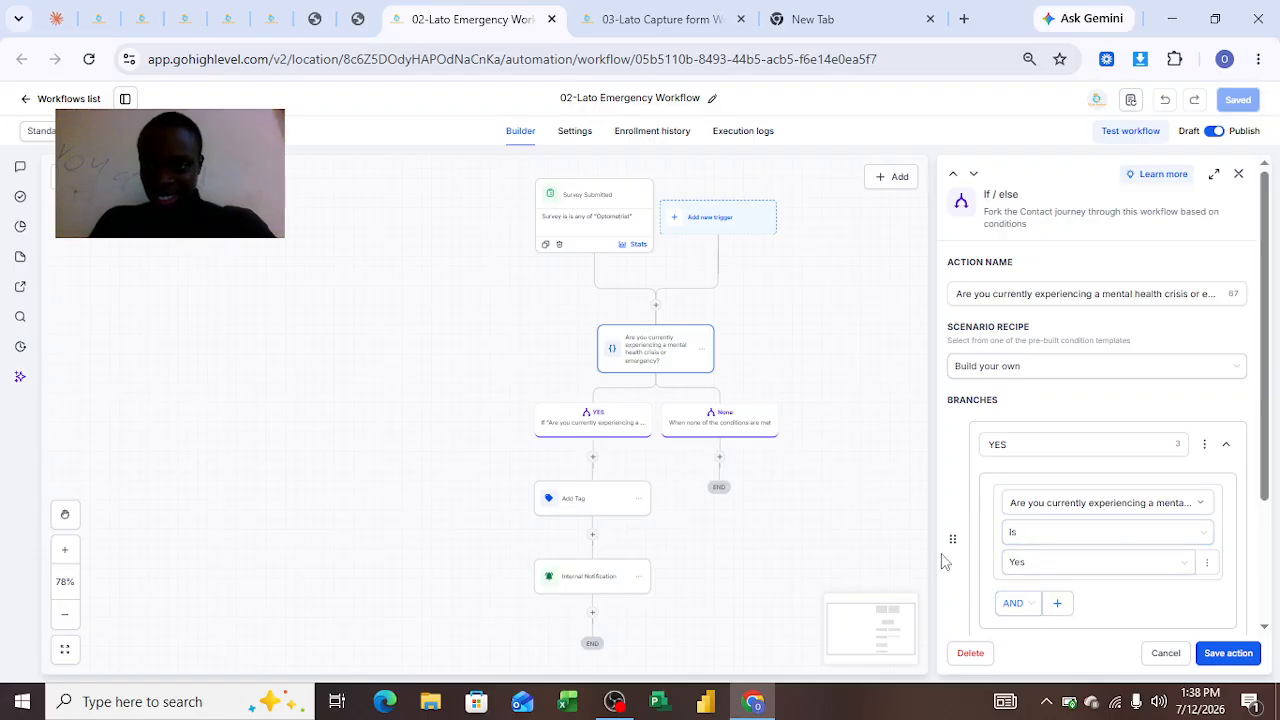
pyautogui.click(581, 518)
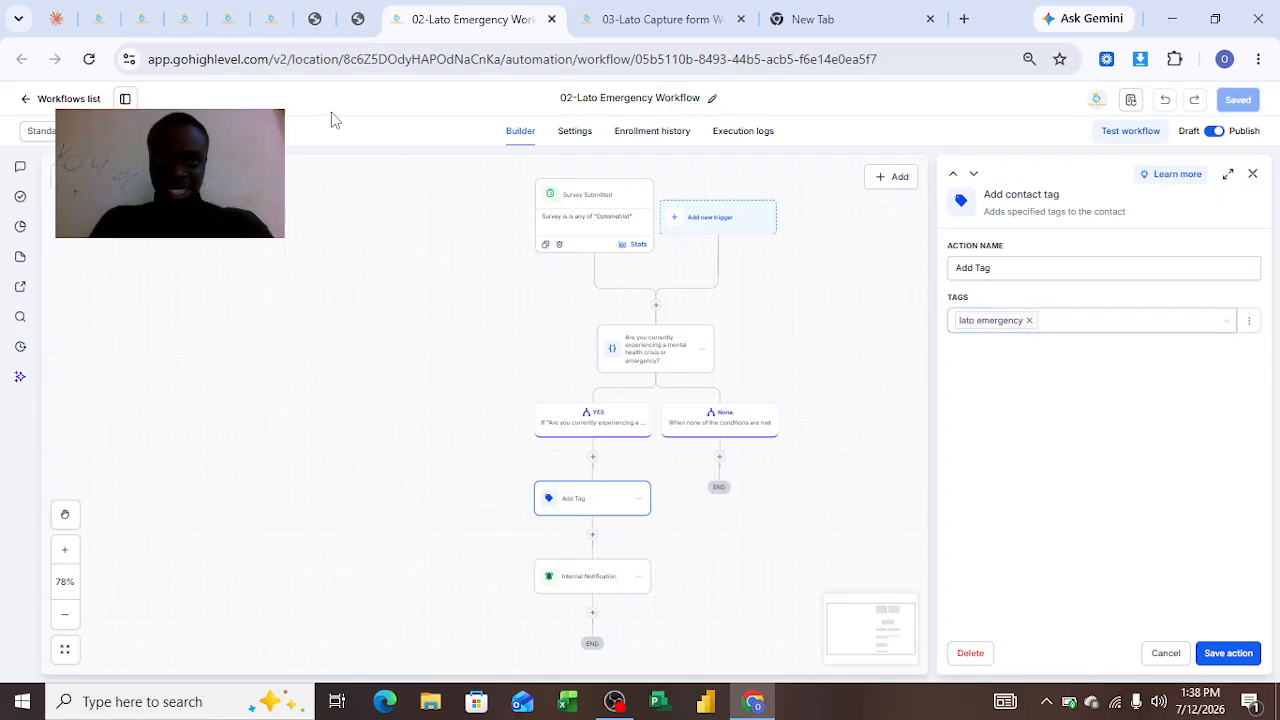
# Compare the opportunity's tags with the Emergency workflow's Add Tag action across tabs
pyautogui.click(140, 20)
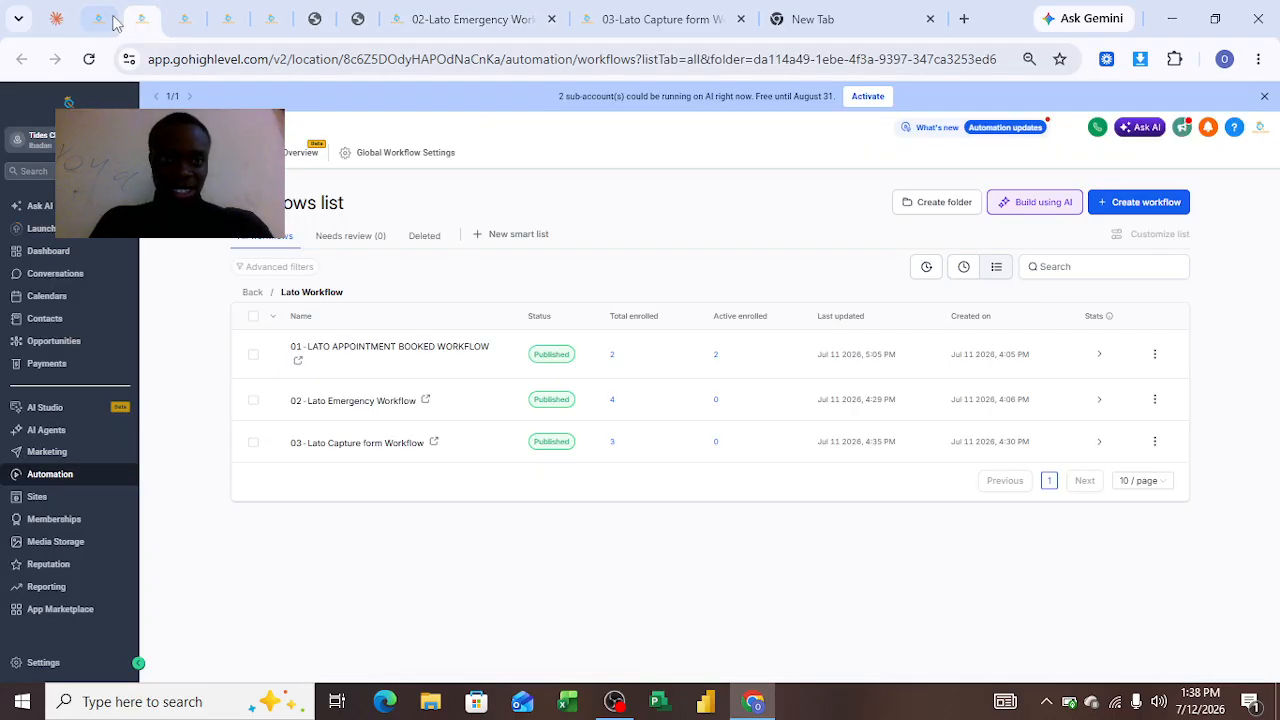
pyautogui.click(99, 19)
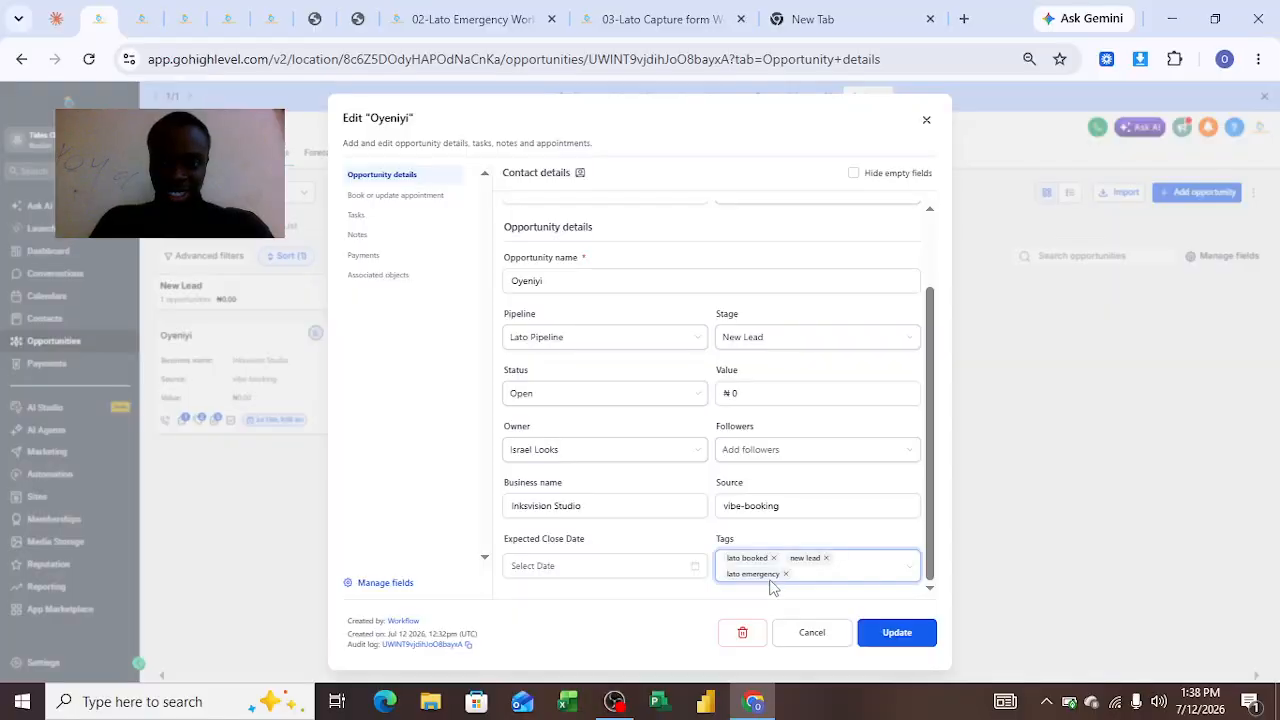
pyautogui.click(715, 18)
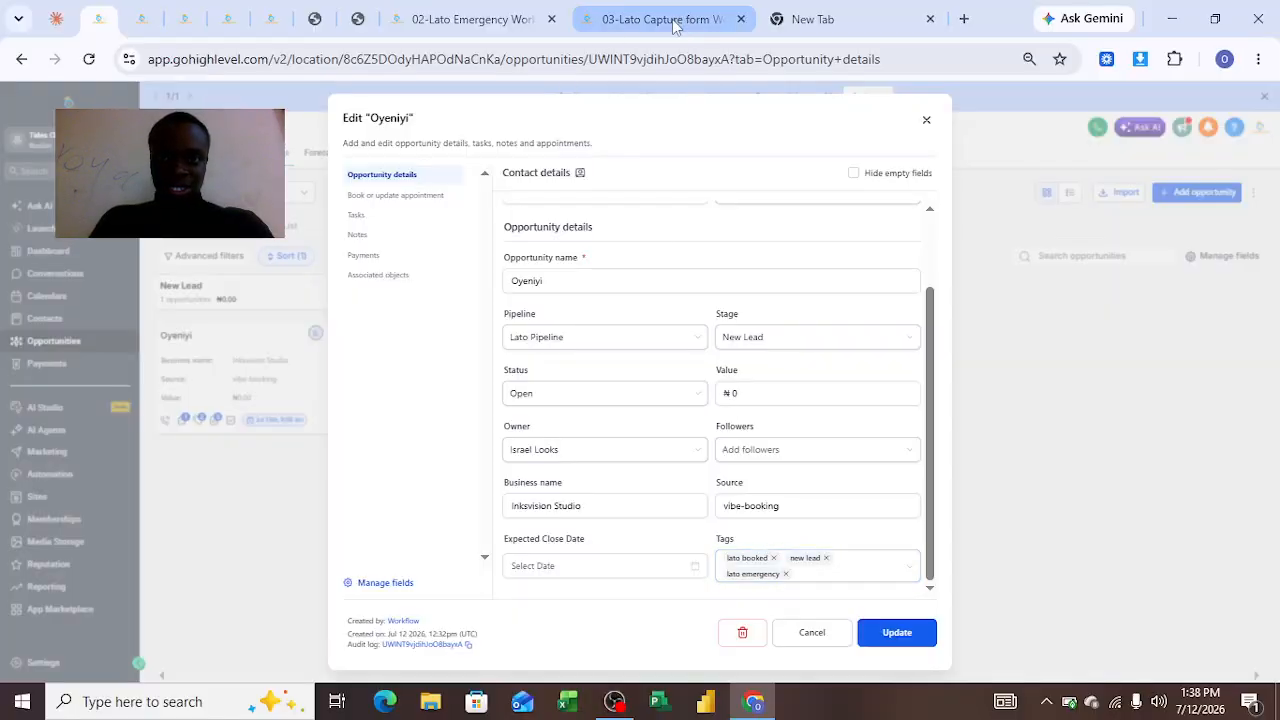
pyautogui.click(463, 19)
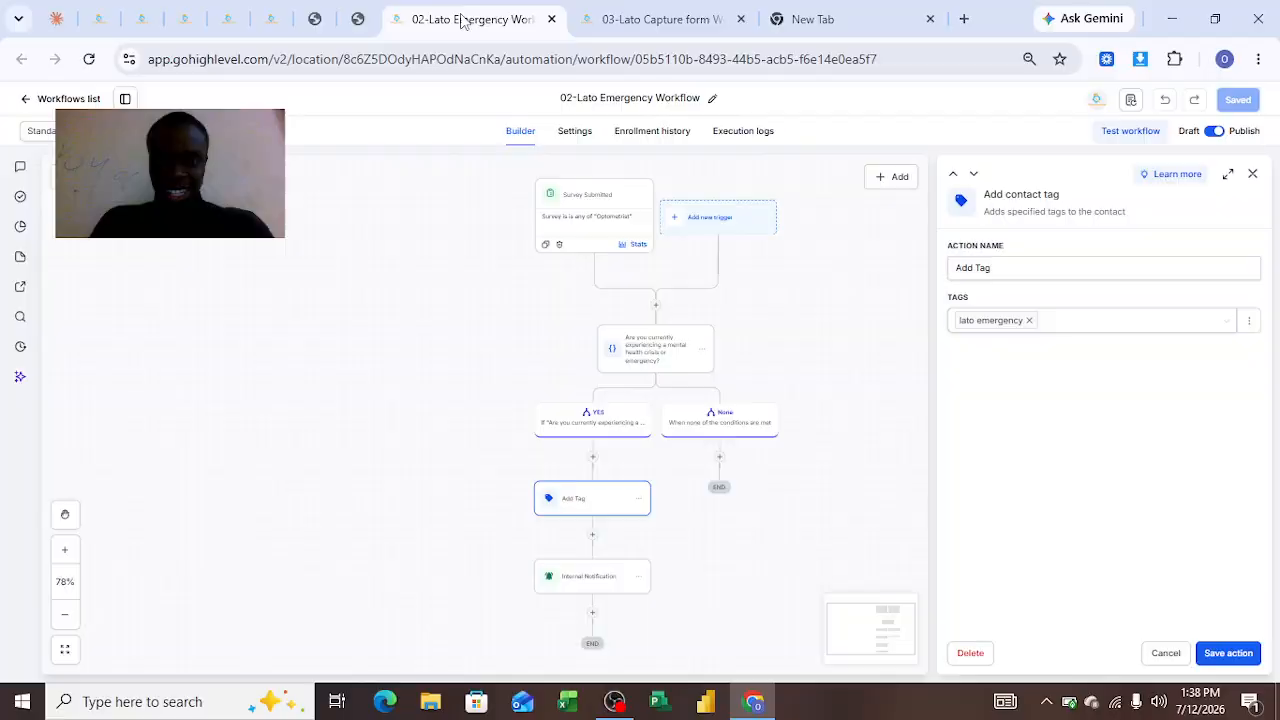
# Open the Internal Notification action and review its SMS recipient settings and message text
pyautogui.click(595, 580)
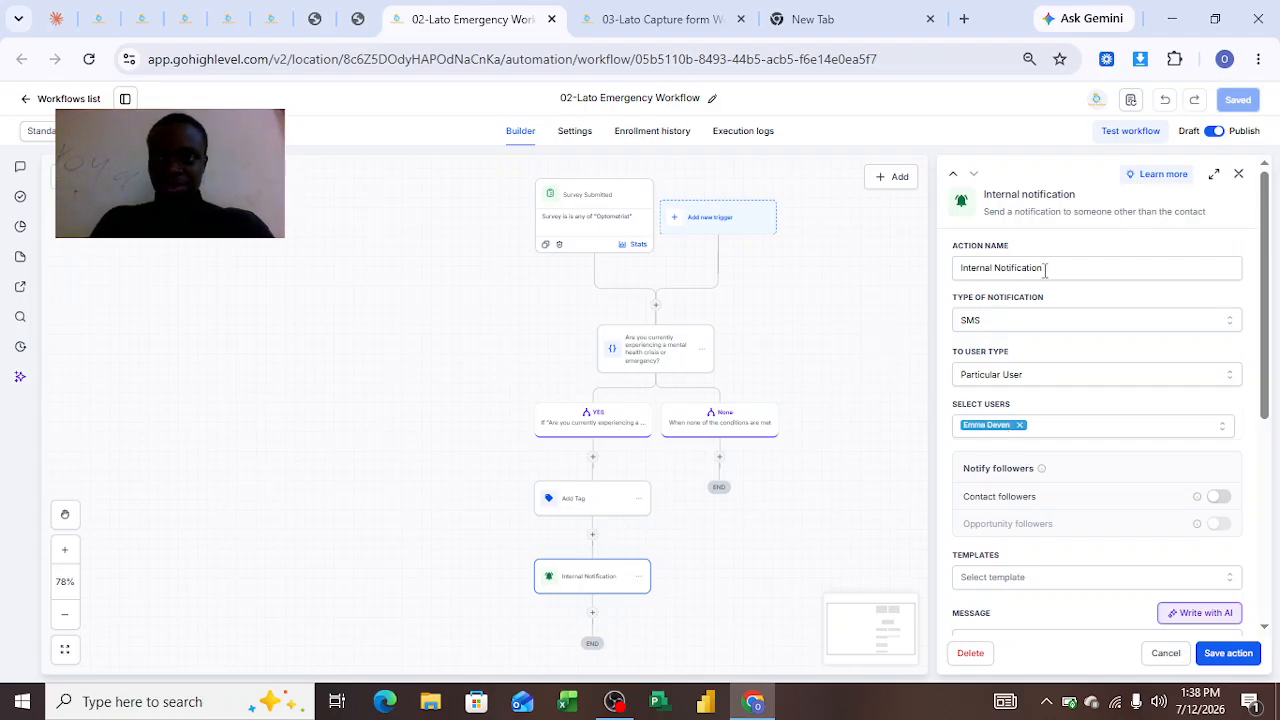
pyautogui.click(1240, 177)
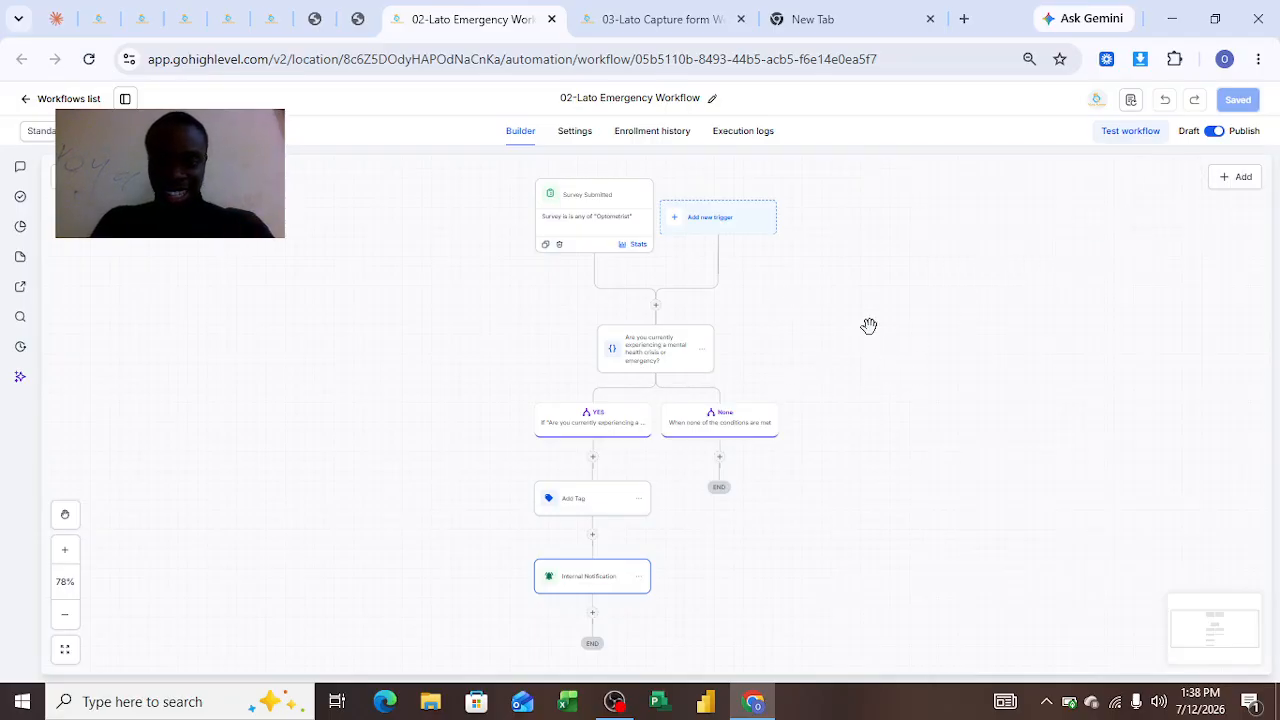
pyautogui.click(605, 591)
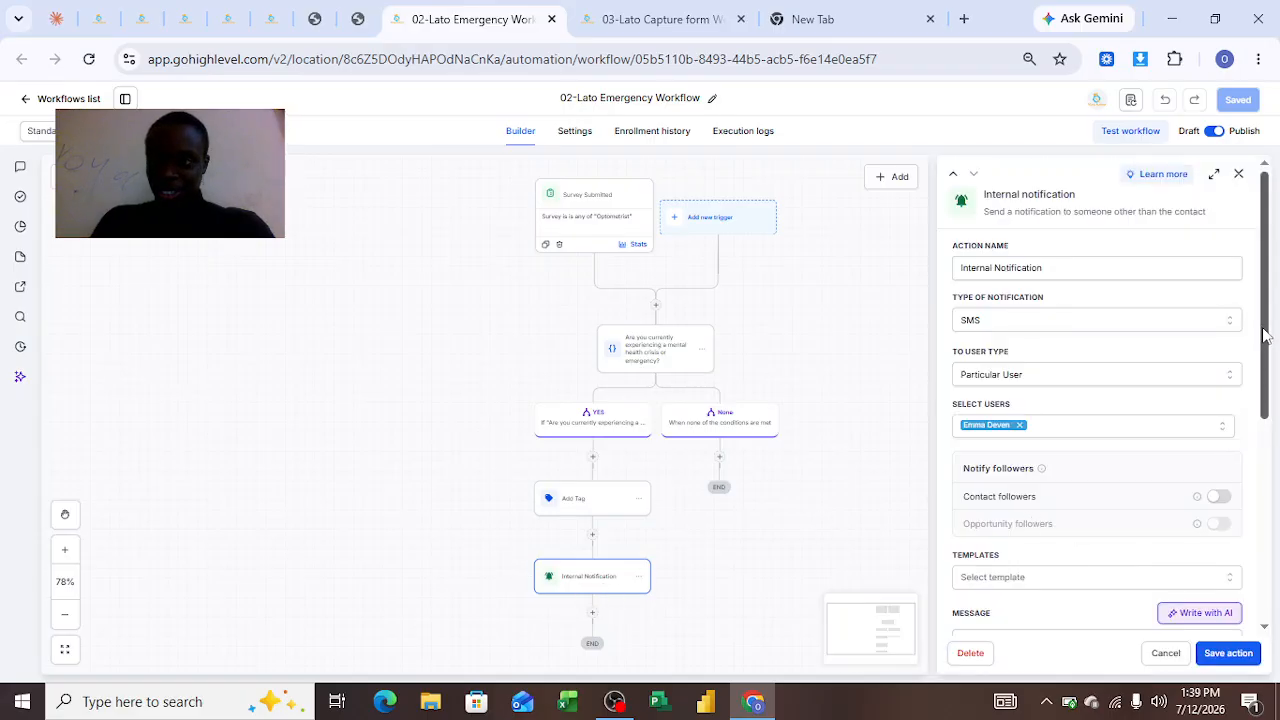
pyautogui.scroll(-1, 1249, 462)
pyautogui.scroll(-4, 1249, 462)
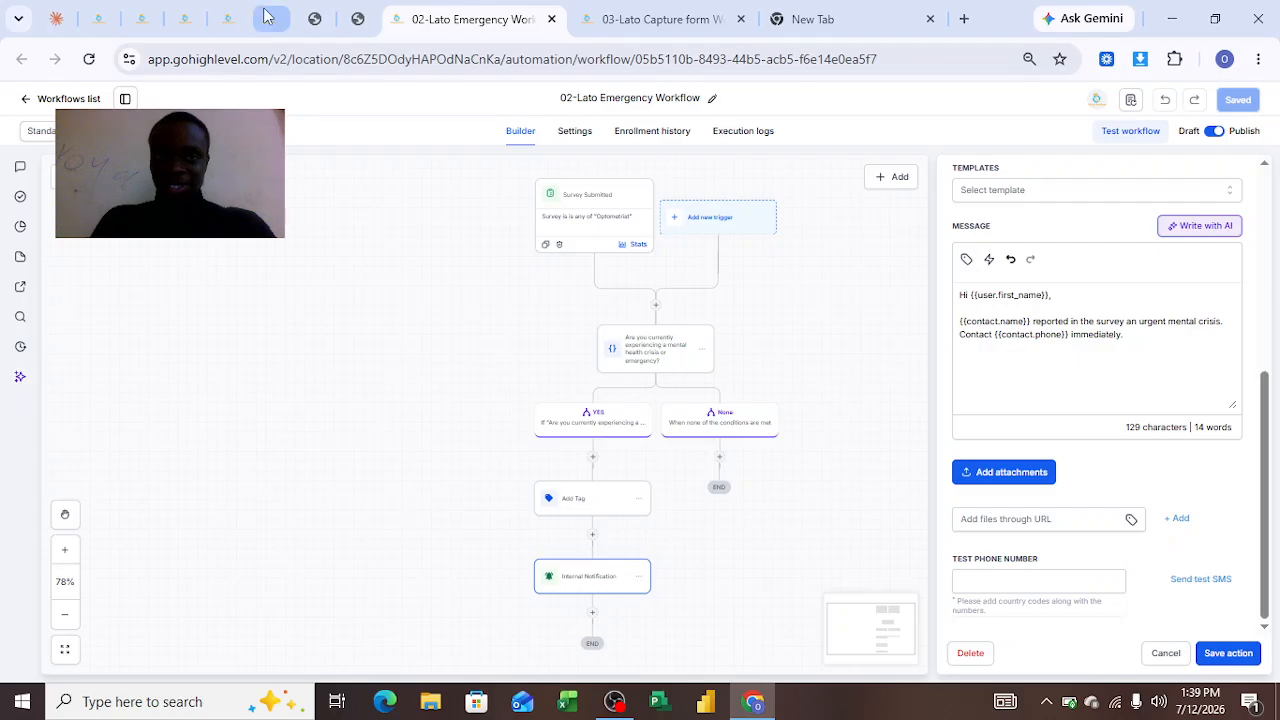
# Return to the workflows list by way of the survey confirmation and opportunity tabs
pyautogui.click(314, 22)
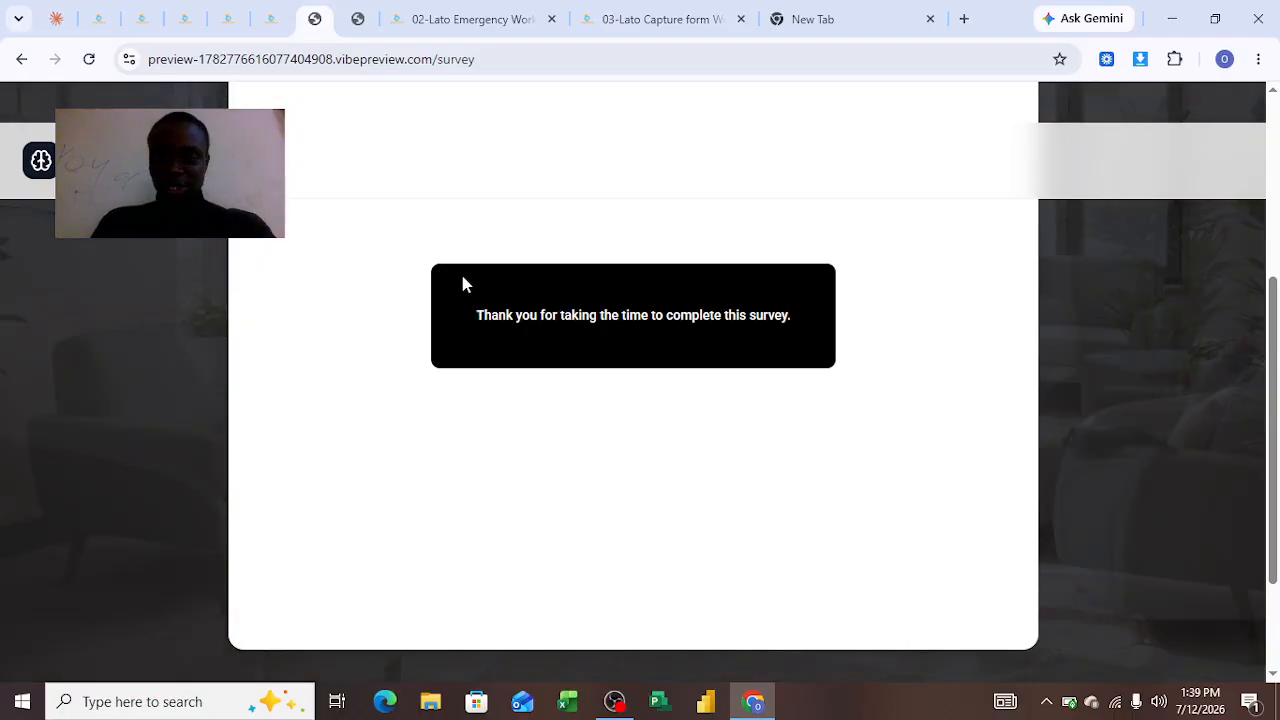
pyautogui.click(100, 19)
pyautogui.click(145, 22)
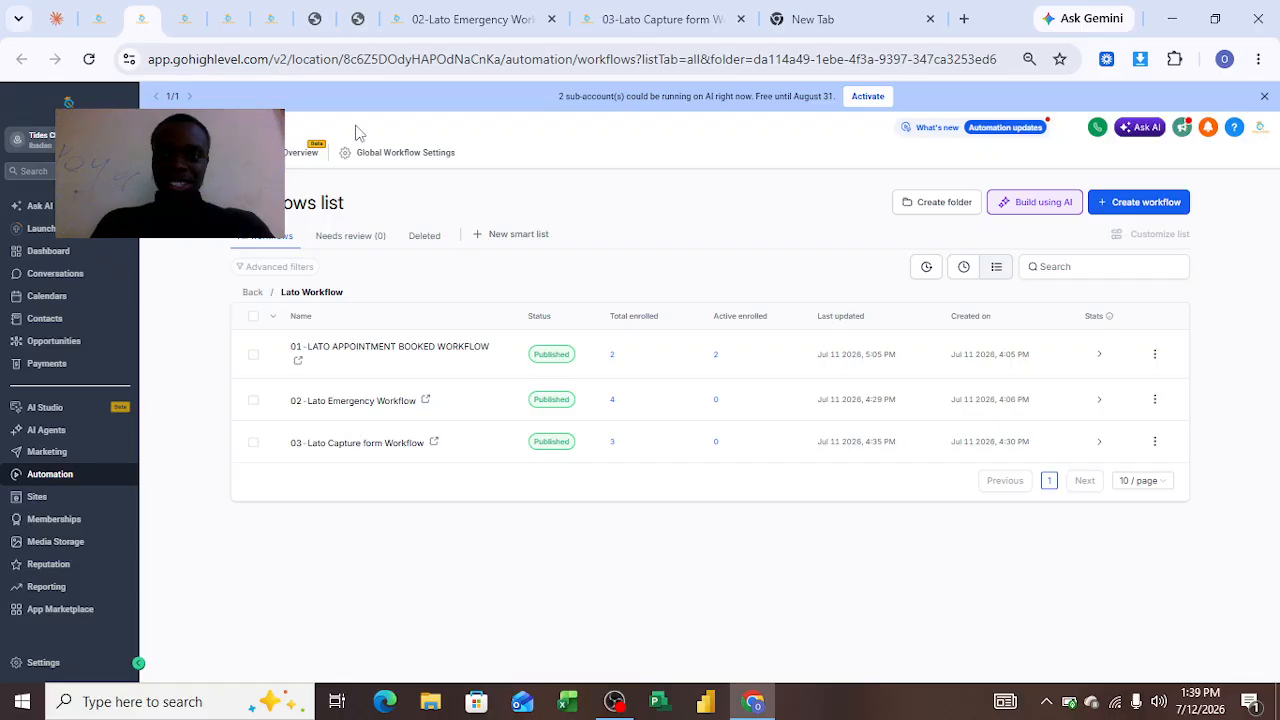